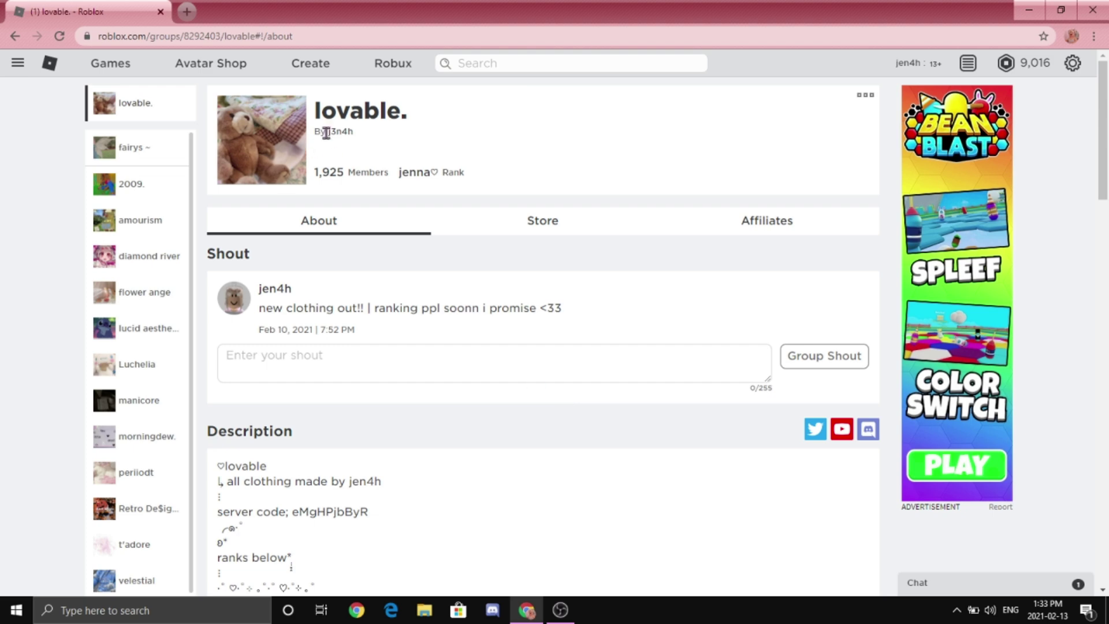
- Browse the shirts for sale in the lovable. group's store
drag(321, 111, 413, 125)
click(414, 121)
click(495, 222)
scroll(516, 228, down, 4)
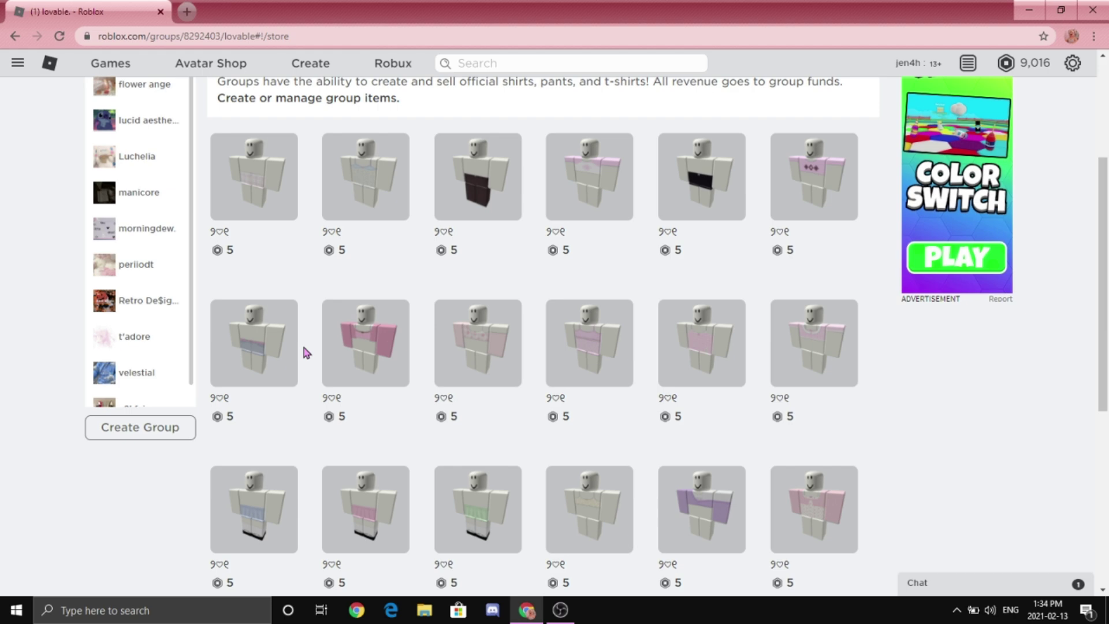
- Go to pixlr.com in a new browser window, launch Pixlr E and open the floral-background clothing template image
key(ctrl+n)
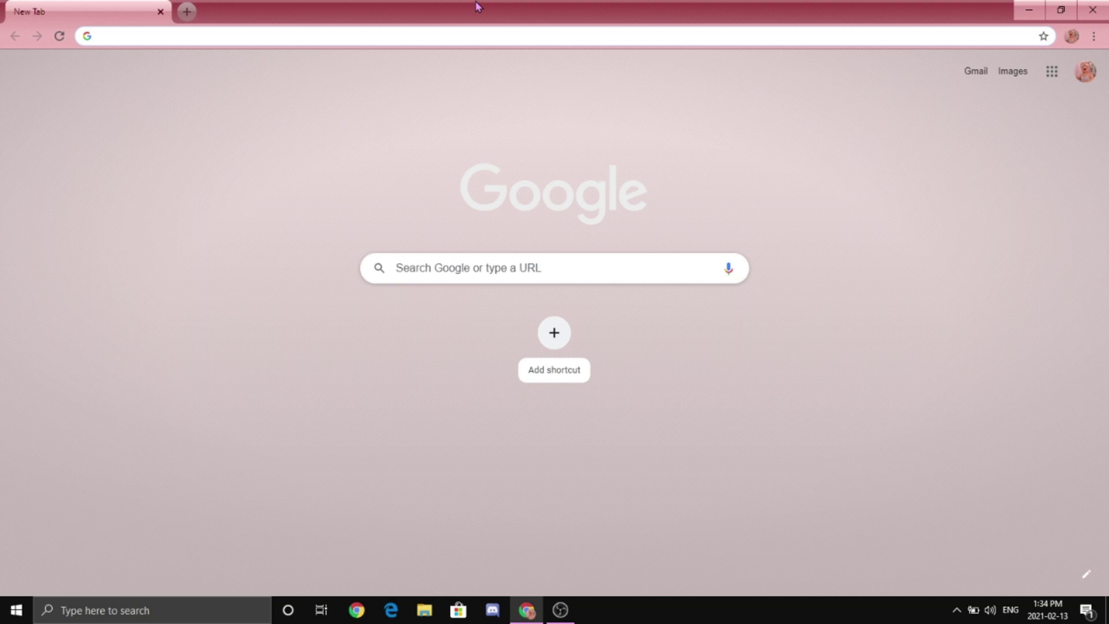
text(pixlr.com)
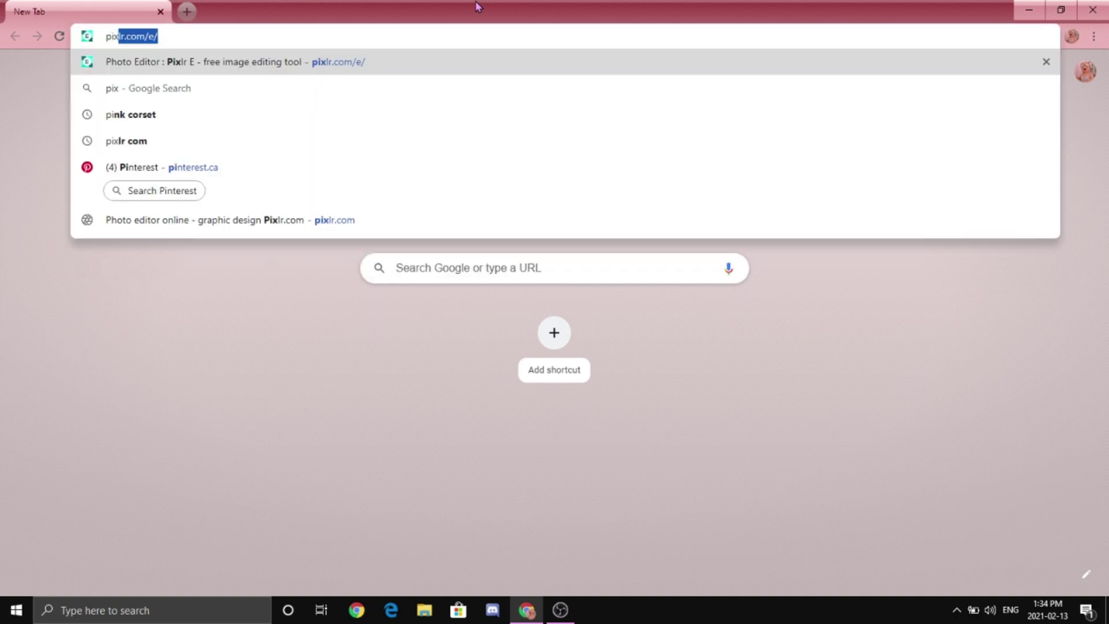
key(Return)
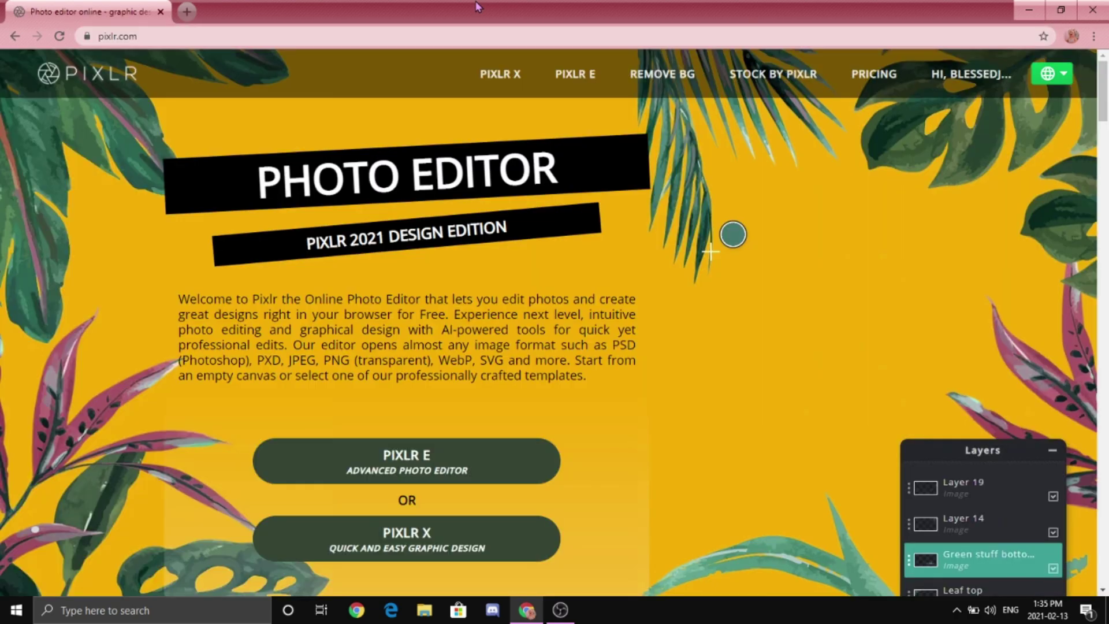
click(586, 84)
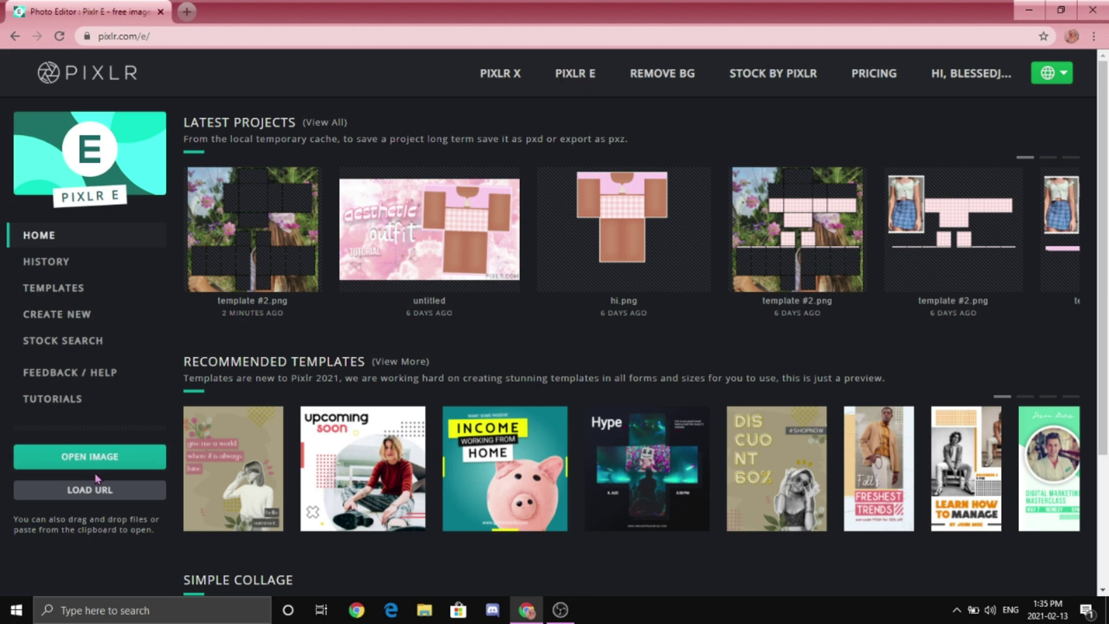
click(107, 457)
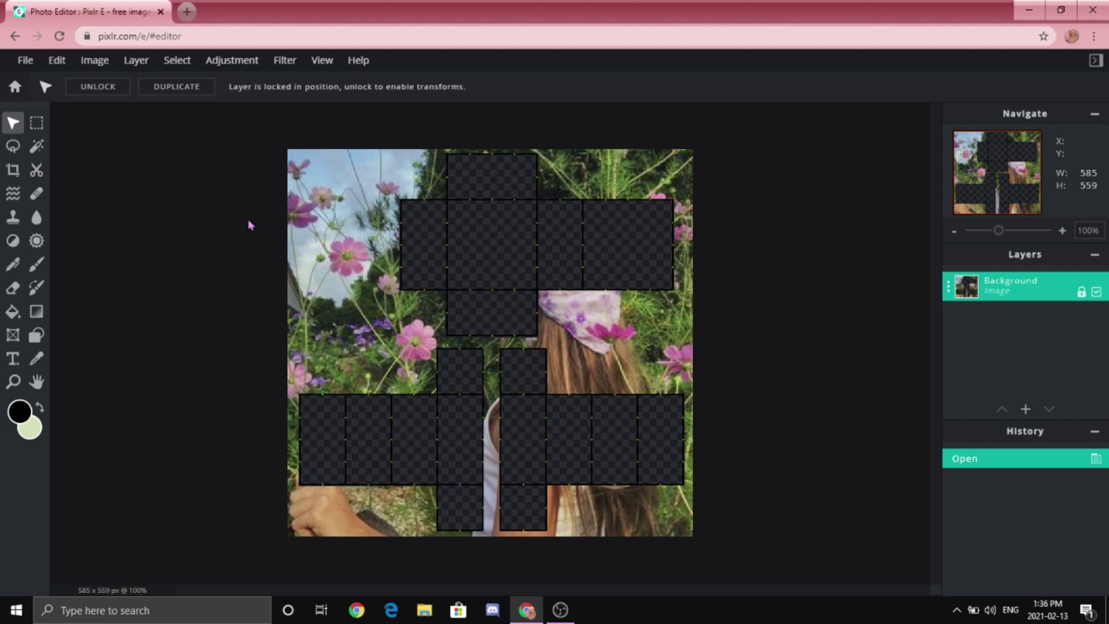
- Add an empty layer above the clothing template
click(138, 62)
click(153, 85)
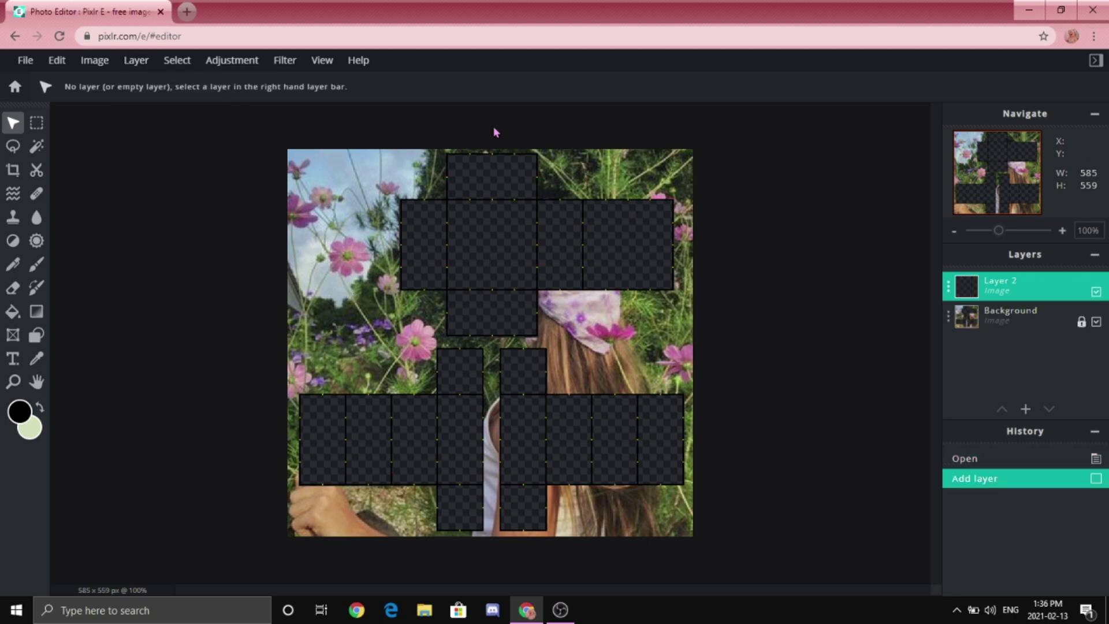
- Examine the red and green guide marks along the edges of the front torso panel
scroll(484, 293, up, 5)
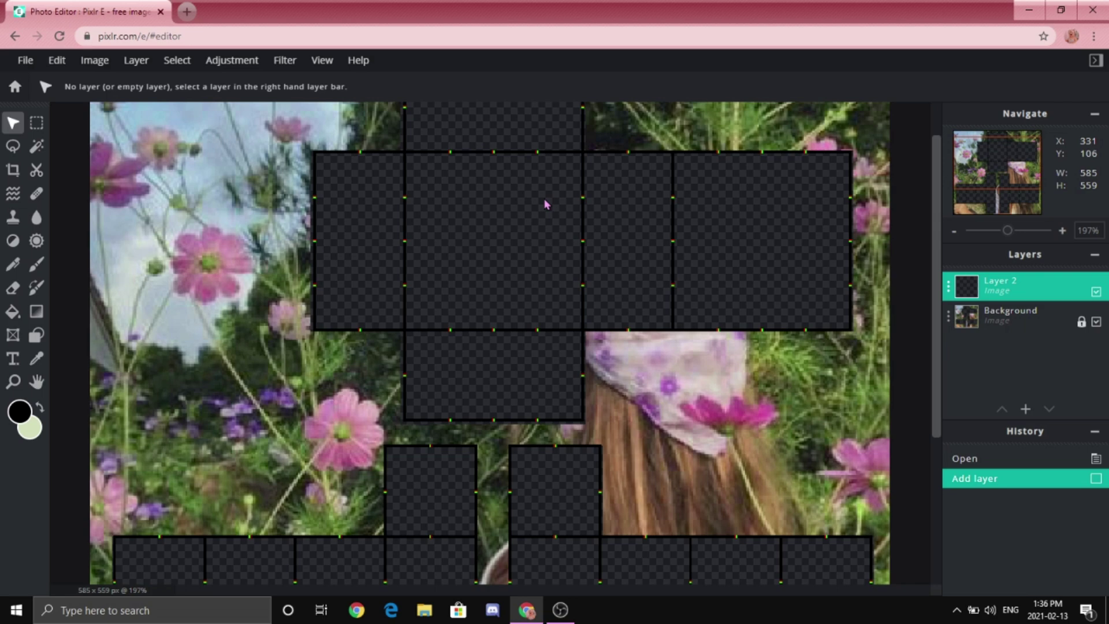
scroll(544, 203, up, 2)
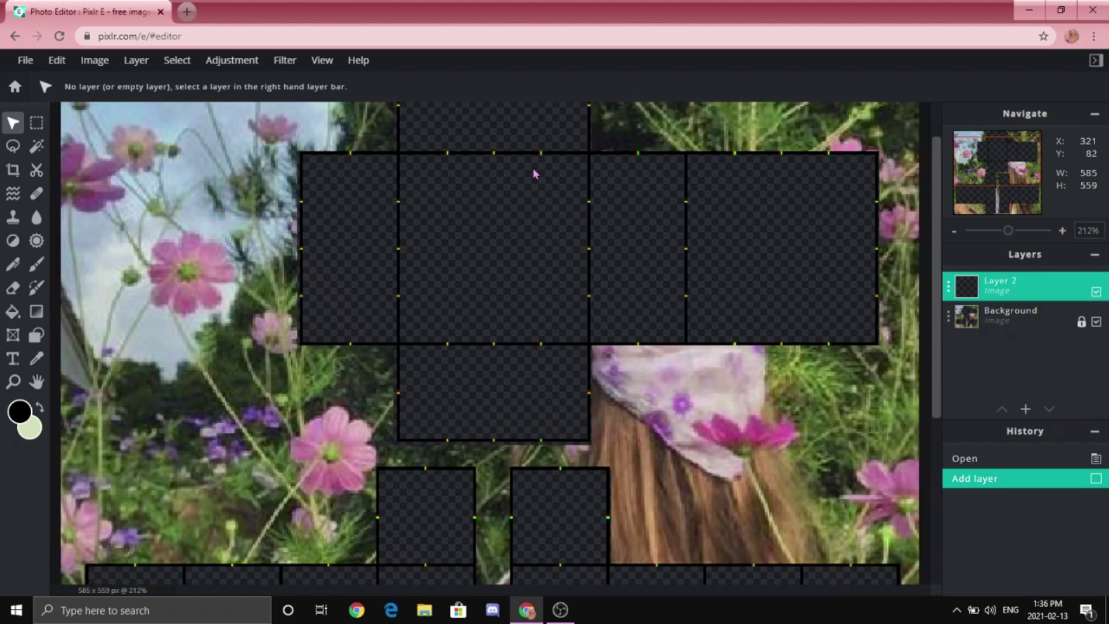
scroll(535, 172, up, 3)
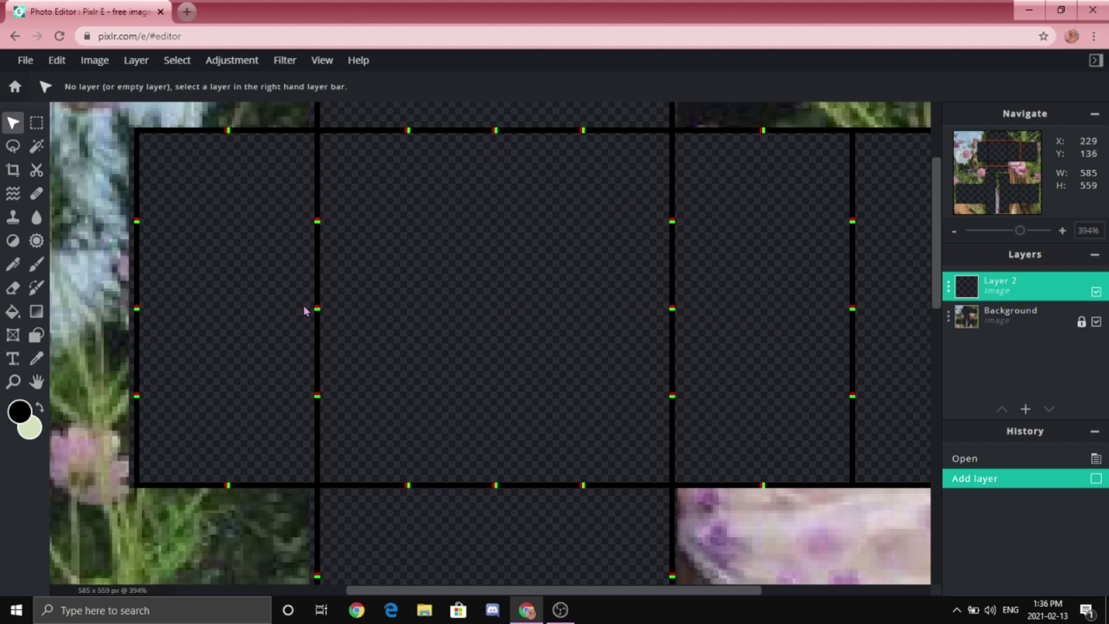
scroll(284, 236, down, 4)
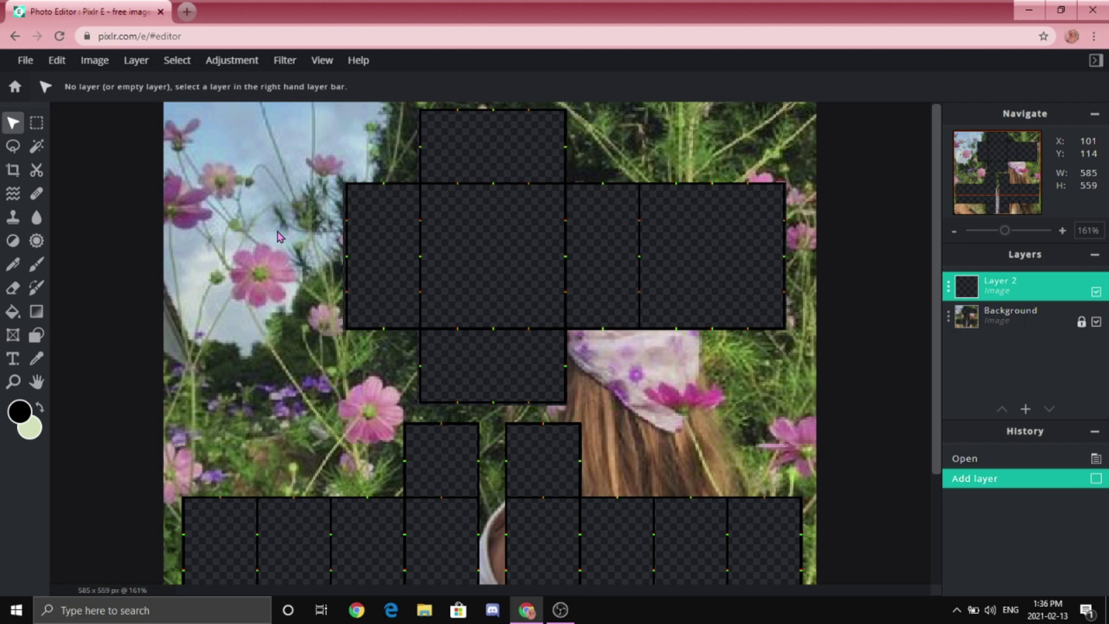
scroll(475, 238, up, 5)
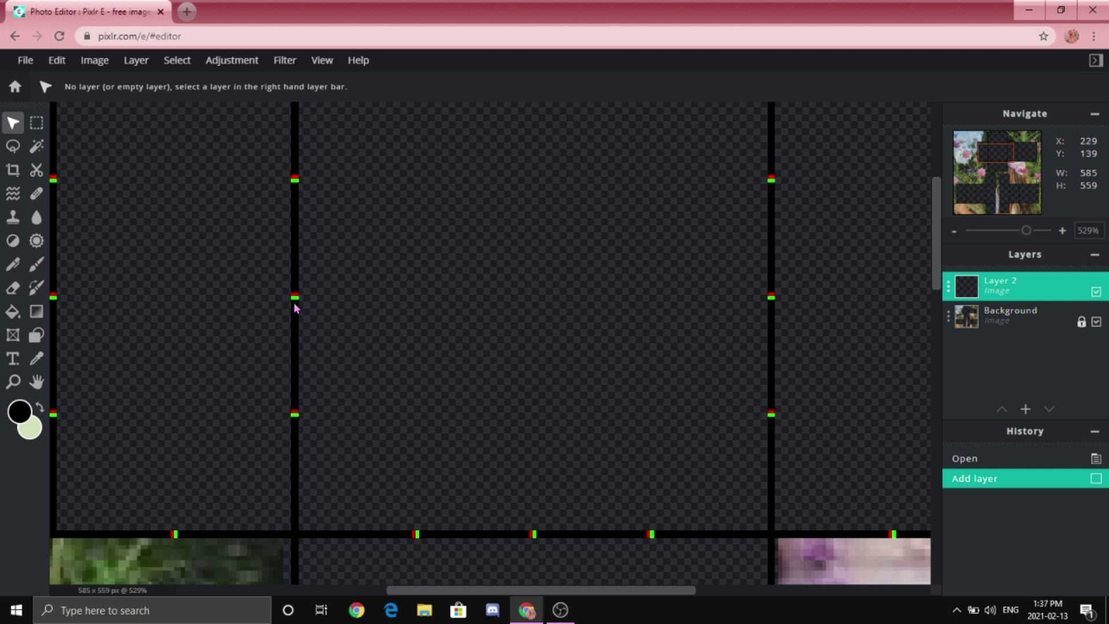
scroll(366, 278, up, 1)
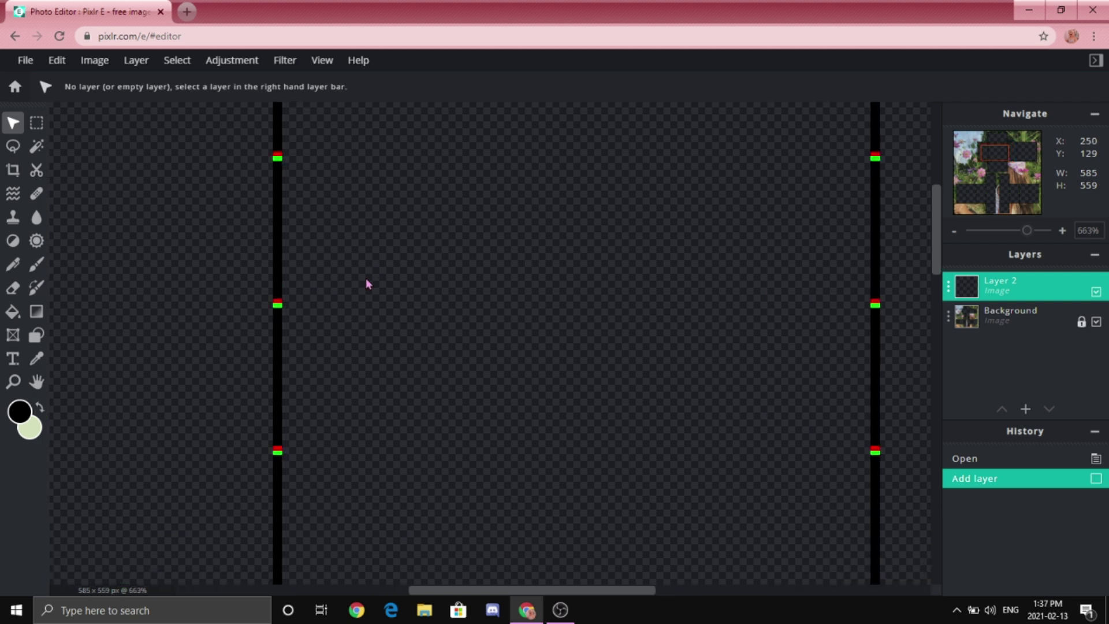
click(277, 313)
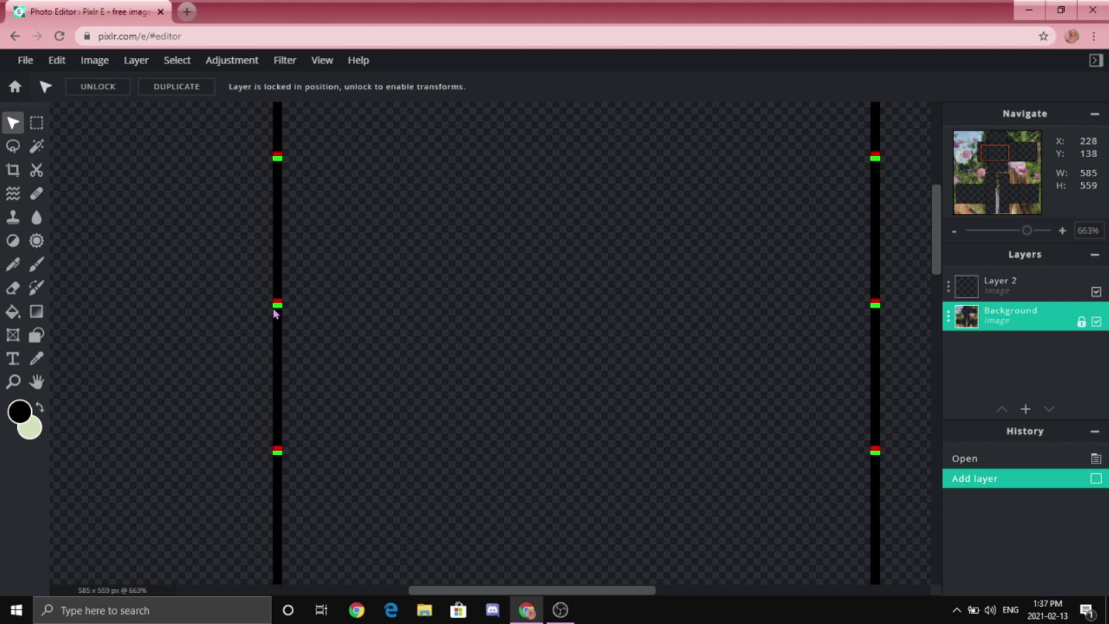
scroll(217, 295, down, 1)
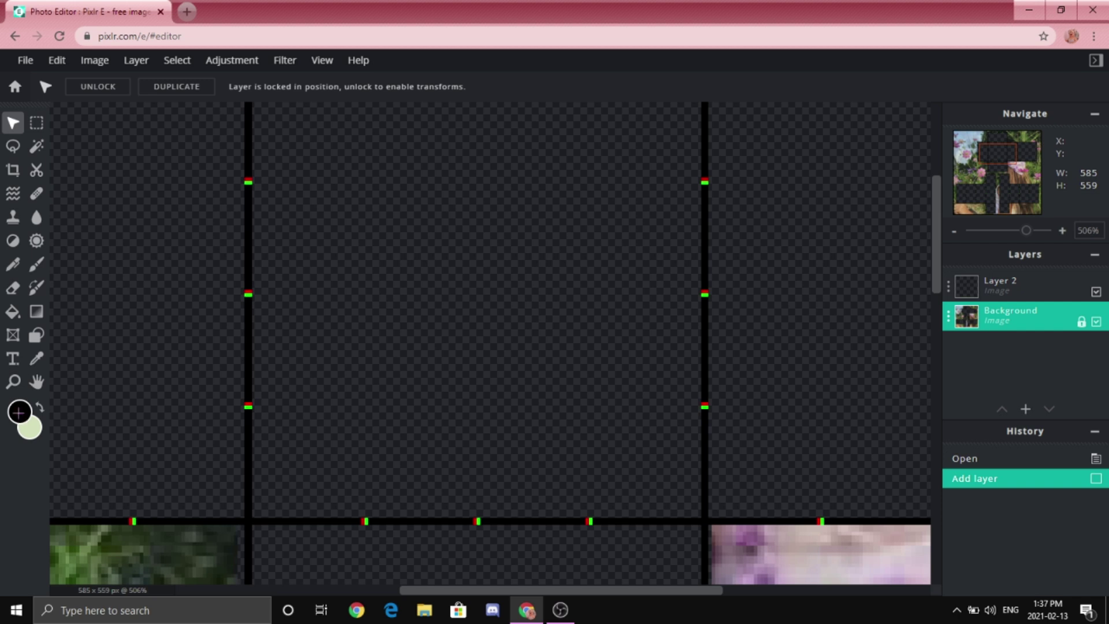
- Set the foreground color to near-black #040404
click(22, 414)
drag(455, 324, 394, 408)
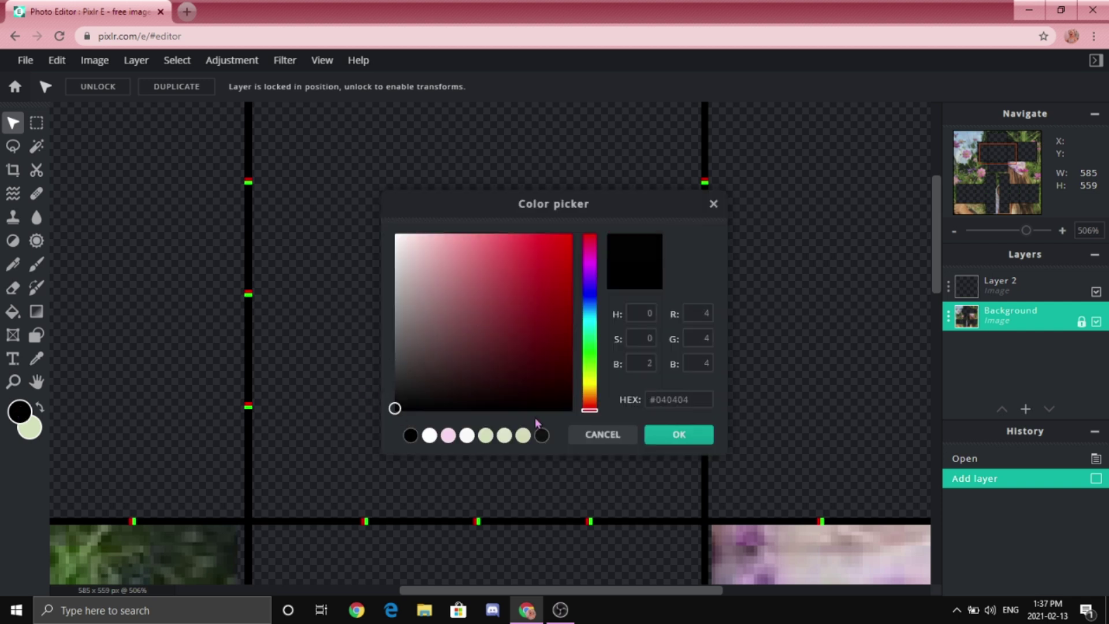
click(679, 434)
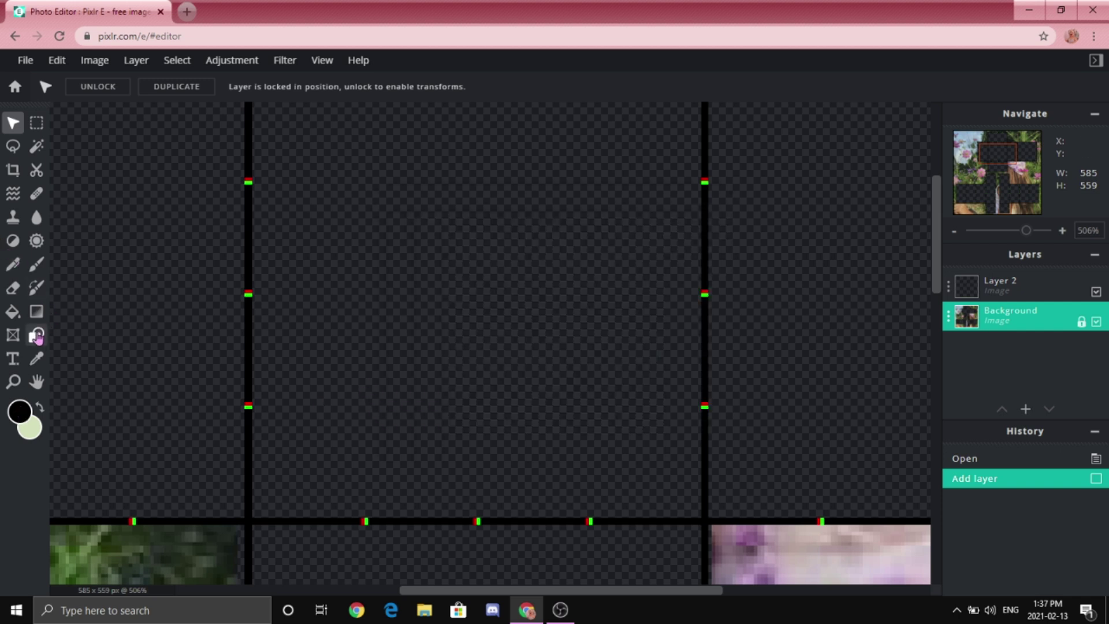
- Set up the Shape tool in Draw mode with the line type and an outline of 2, targeting Layer 2
click(37, 337)
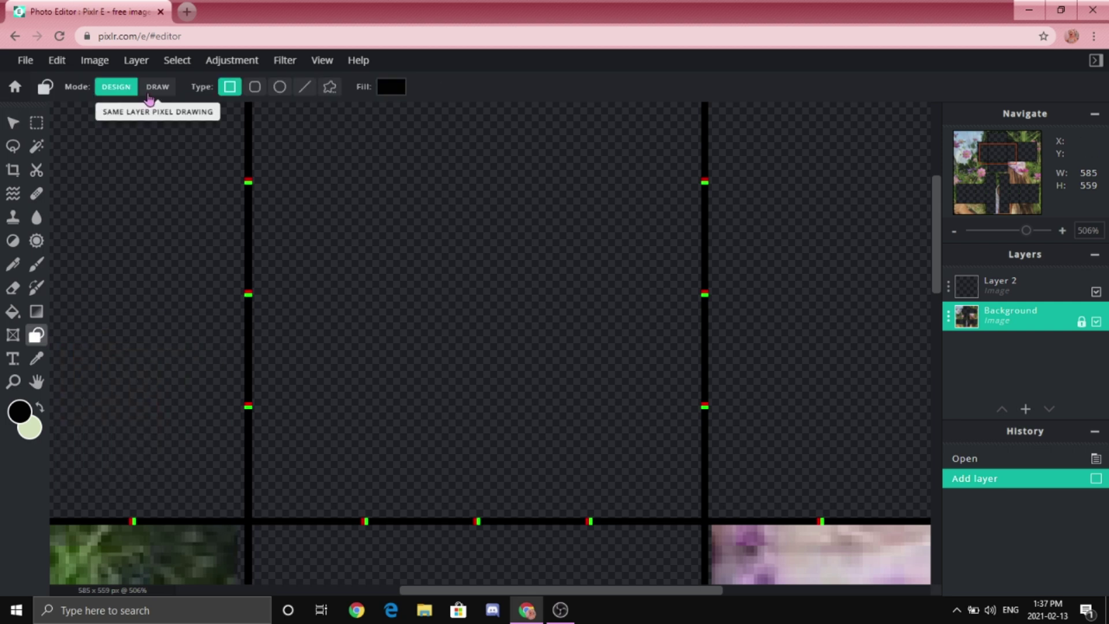
click(168, 88)
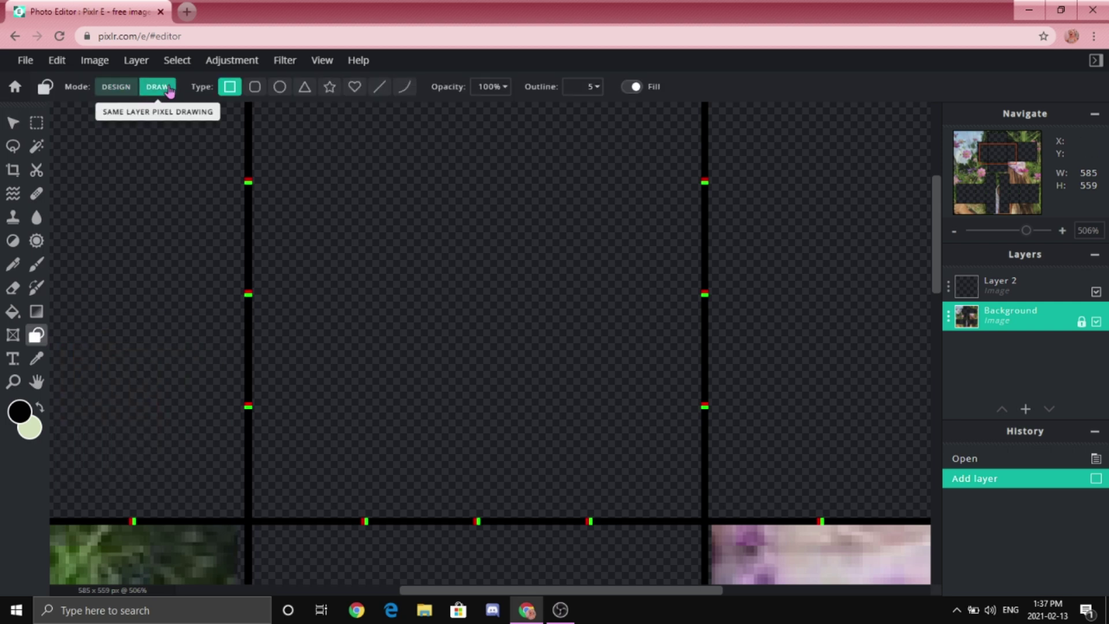
click(1004, 283)
click(379, 86)
click(598, 87)
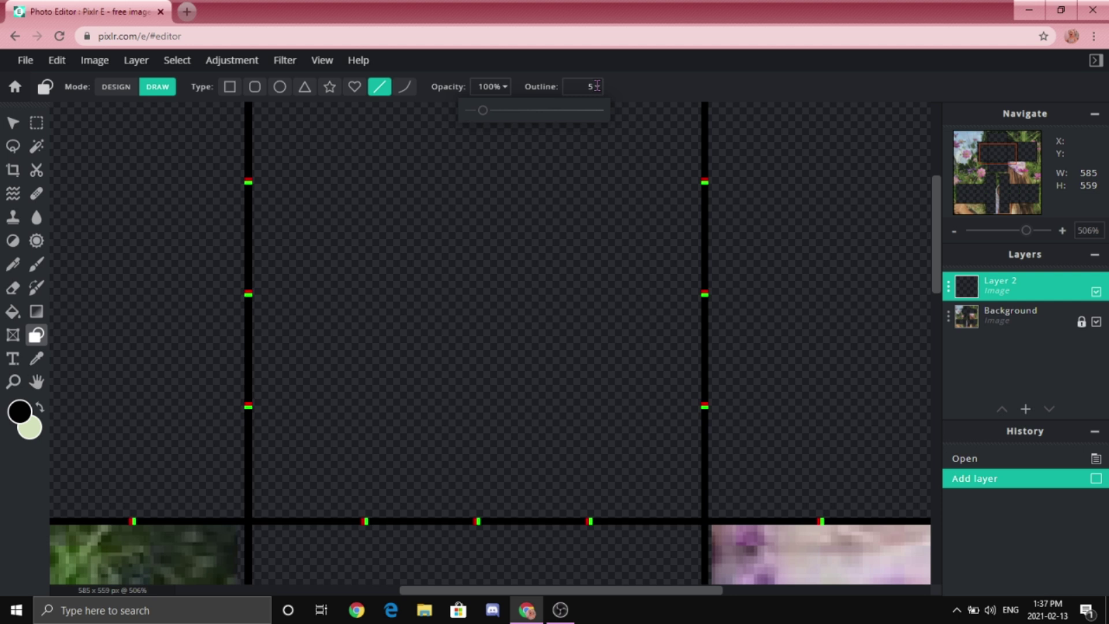
key(BackSpace)
text(2)
- Draw a horizontal line across the front torso panel and shift it to Y 140, just below the middle guide marks
scroll(378, 457, up, 3)
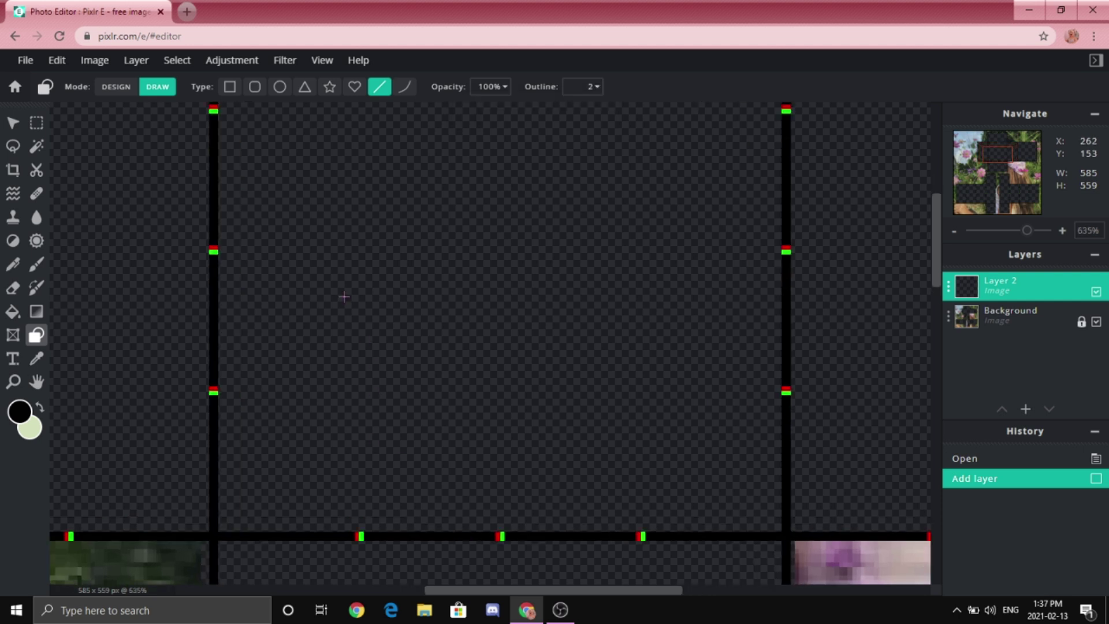
mouse_move(214, 253)
mouse_down()
mouse_move(575, 264)
mouse_move(717, 247)
mouse_move(792, 257)
mouse_up()
scroll(792, 257, down, 1)
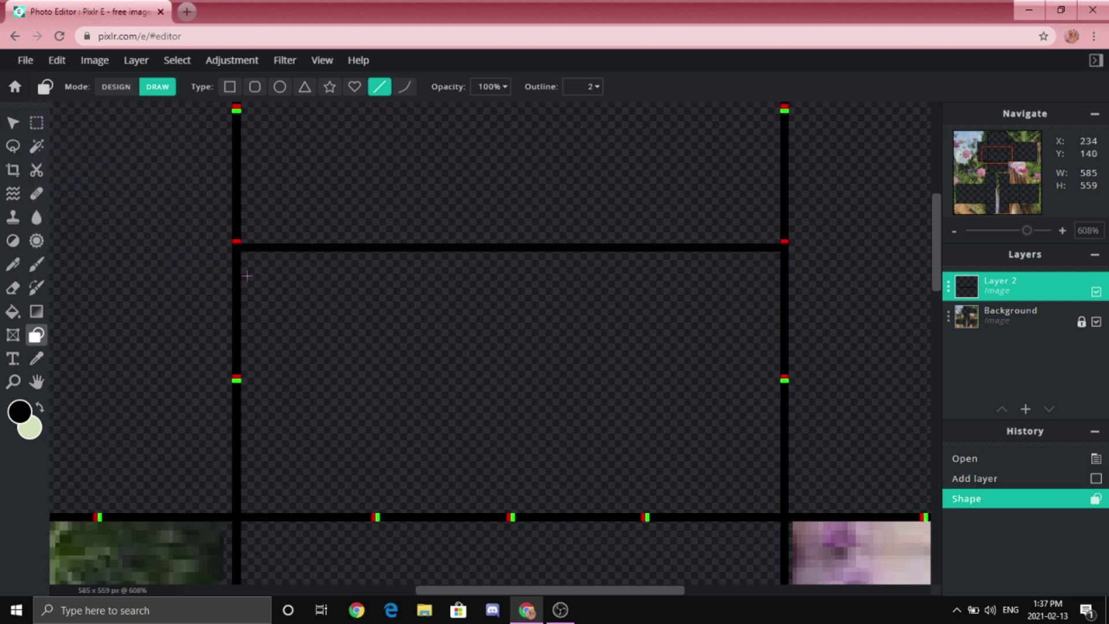
click(12, 123)
scroll(442, 249, up, 3)
drag(445, 259, 445, 261)
scroll(391, 230, down, 3)
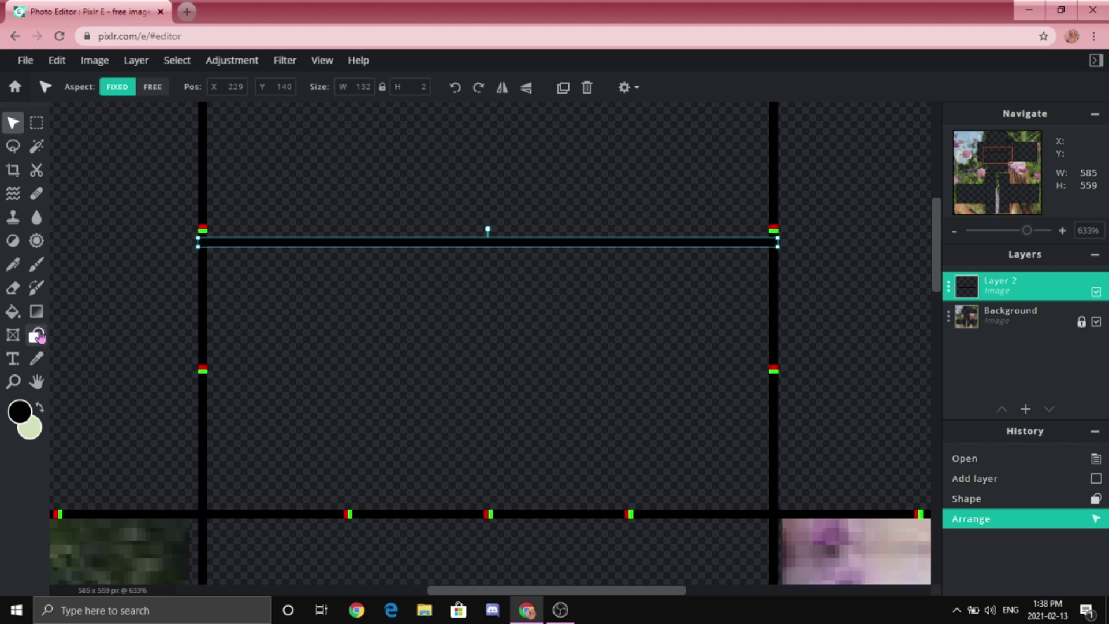
- Draw a second parallel line across the front torso panel, slightly below the first one
click(37, 335)
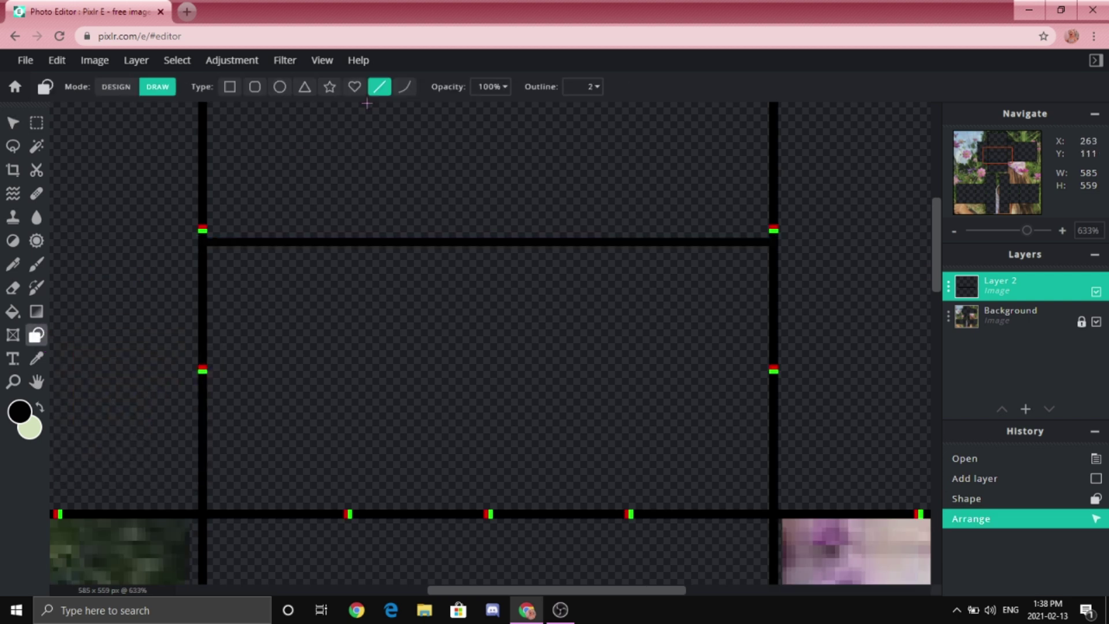
scroll(506, 190, up, 1)
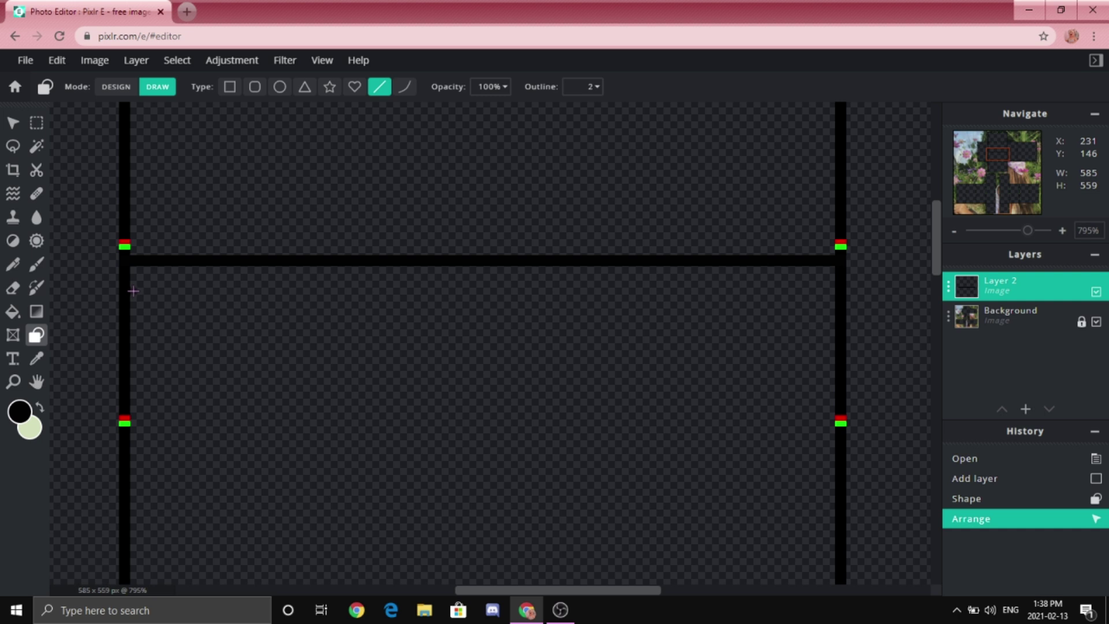
drag(128, 293, 849, 293)
key(ctrl+z)
drag(124, 299, 840, 301)
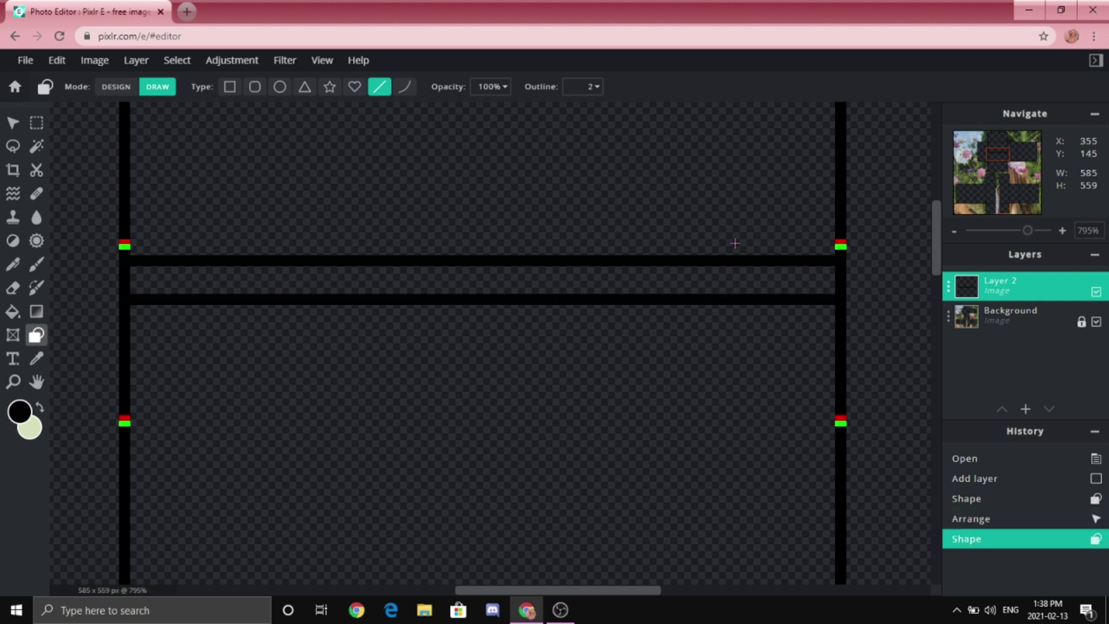
- Extend both horizontal lines across the side panel to the left of the front torso
scroll(164, 240, down, 4)
scroll(276, 201, up, 1)
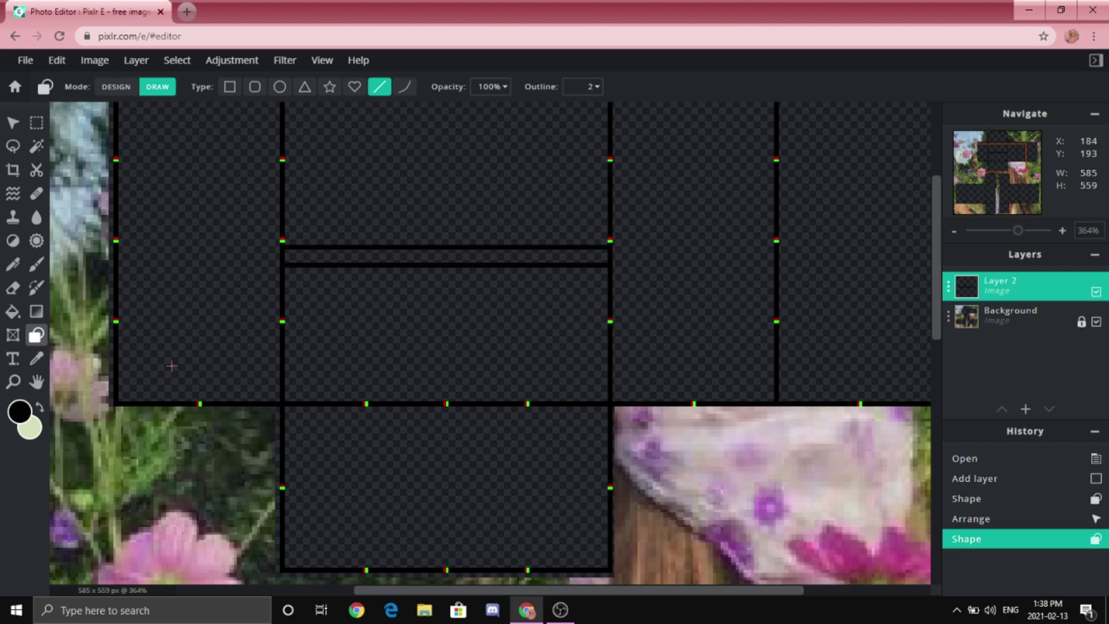
scroll(893, 213, down, 2)
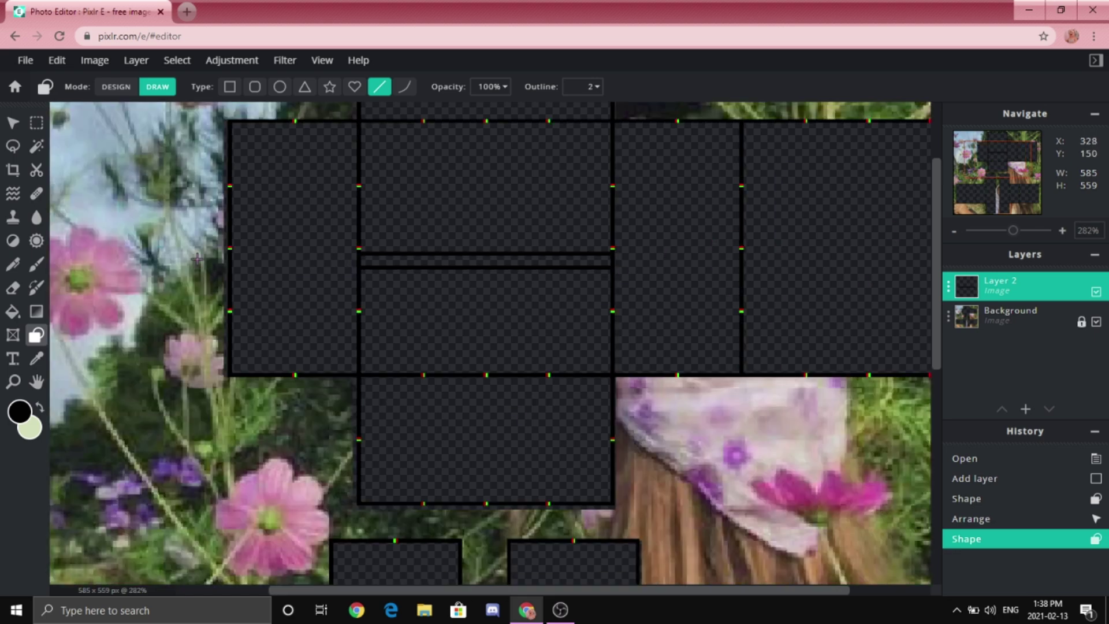
scroll(704, 265, up, 5)
drag(704, 261, 181, 259)
drag(672, 317, 175, 317)
scroll(631, 324, down, 2)
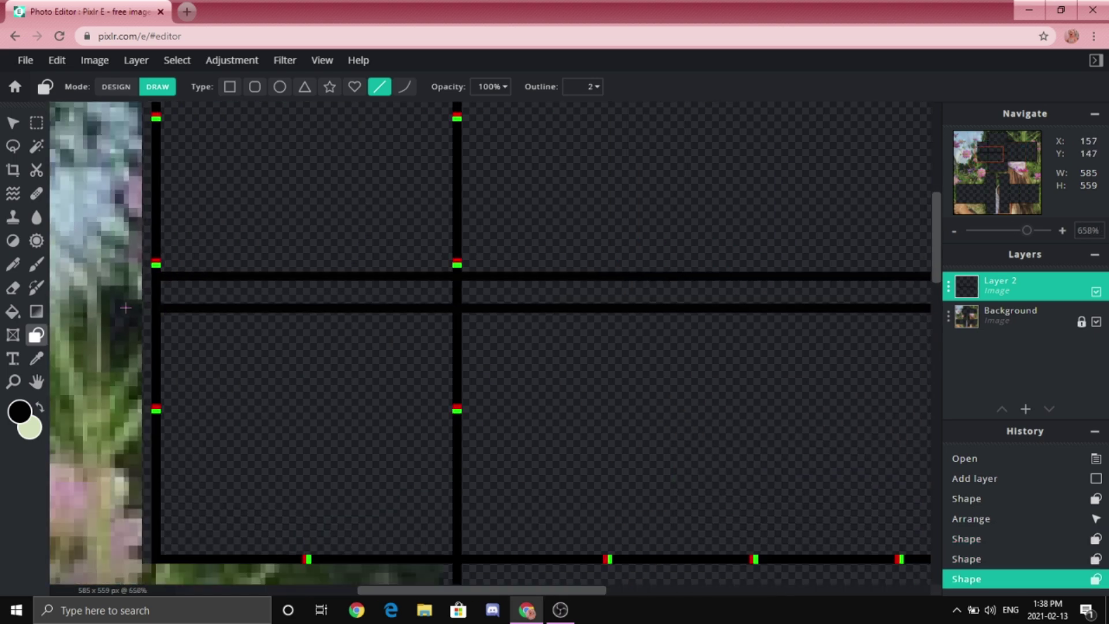
- Extend both horizontal lines across the side panel to the right of the front torso
scroll(588, 254, up, 3)
drag(372, 289, 861, 288)
drag(374, 341, 869, 353)
- Continue both horizontal lines across the back torso panel to its outer right edge
scroll(539, 148, down, 2)
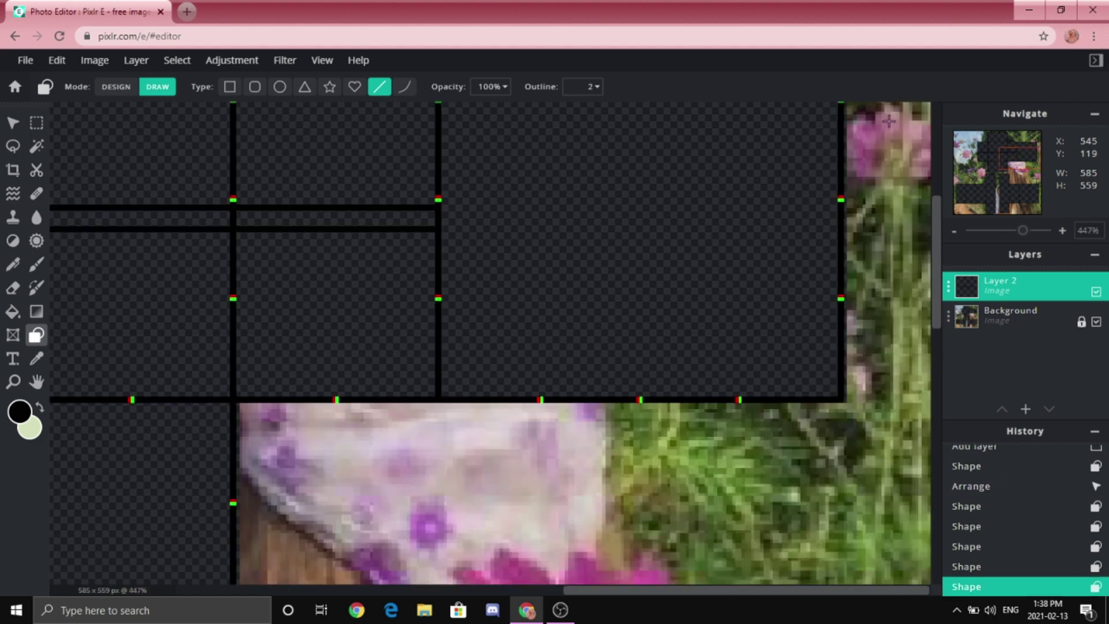
scroll(199, 243, up, 1)
drag(200, 239, 832, 239)
drag(200, 275, 831, 276)
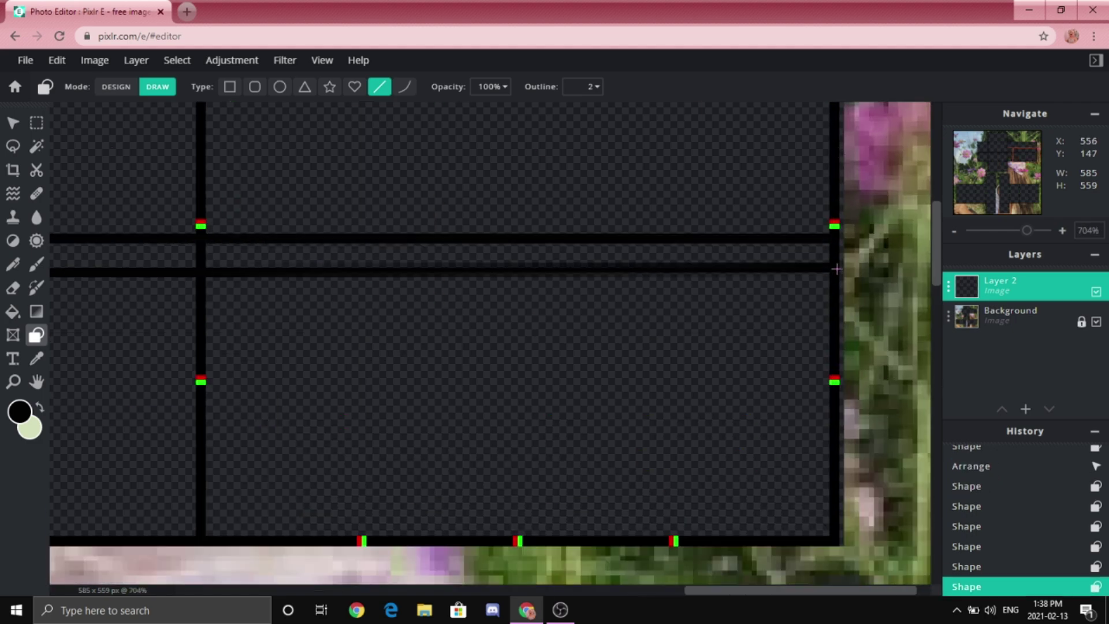
scroll(419, 249, down, 3)
scroll(519, 230, up, 2)
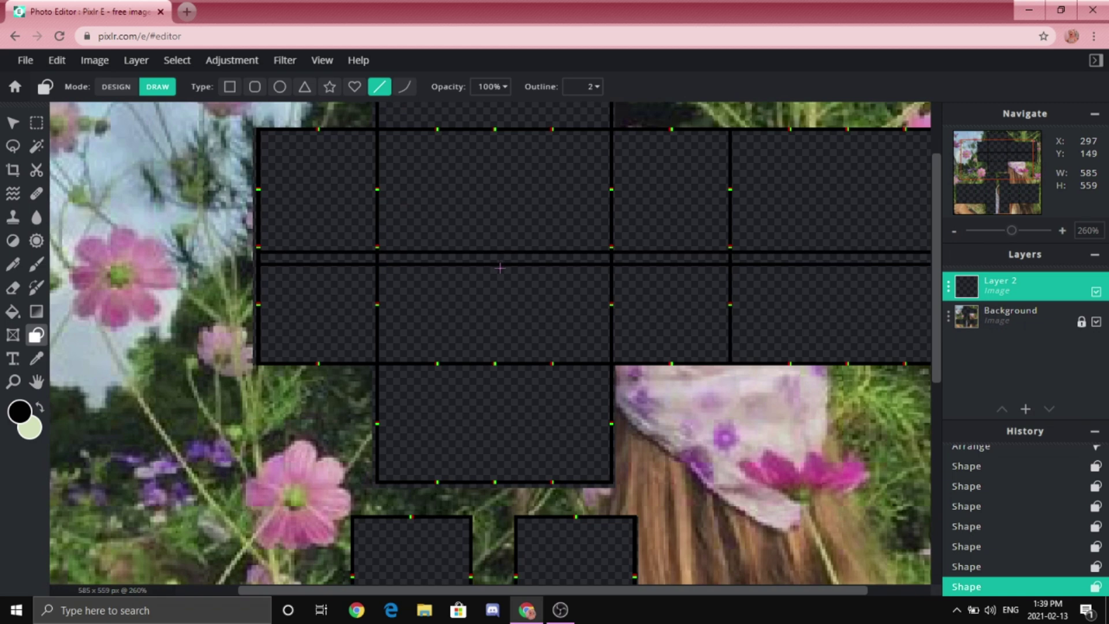
scroll(500, 267, up, 6)
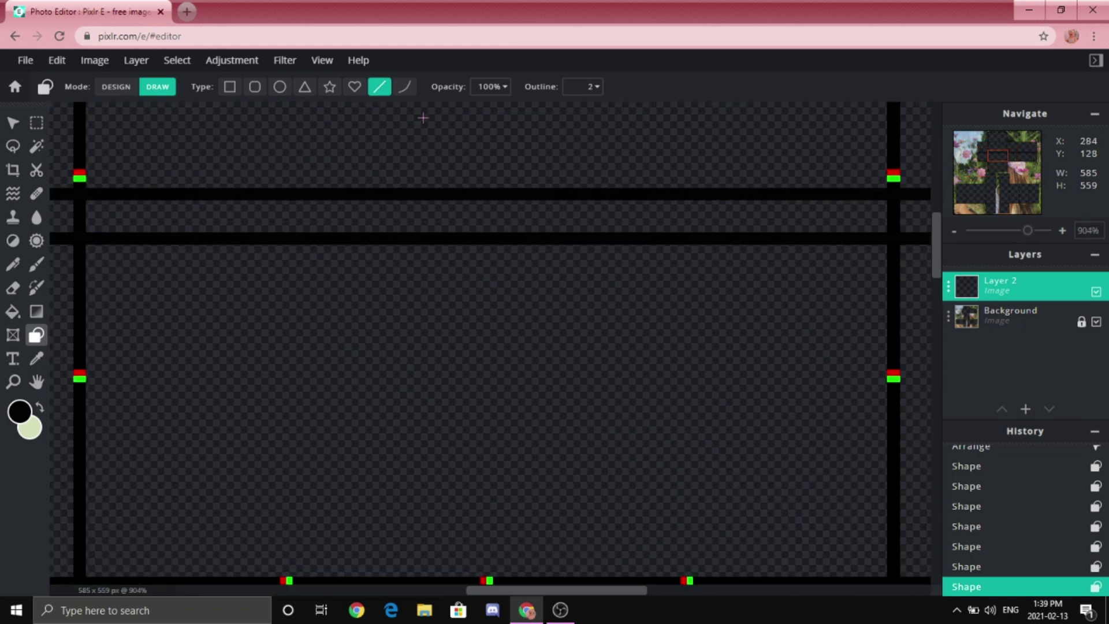
key(m)
scroll(413, 170, down, 1)
drag(440, 476, 511, 541)
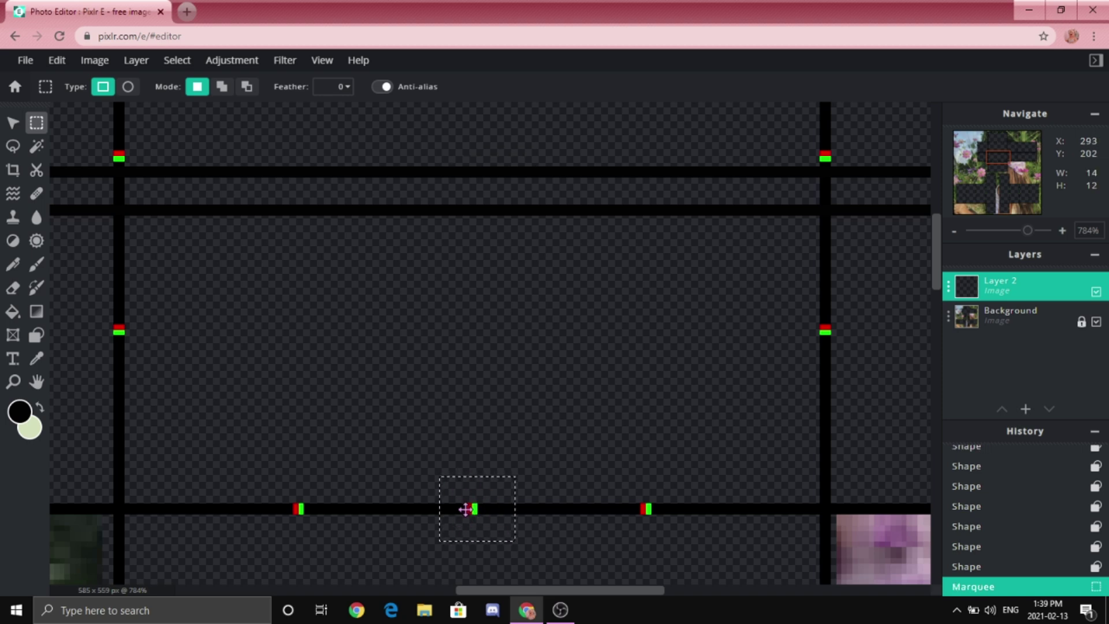
click(453, 396)
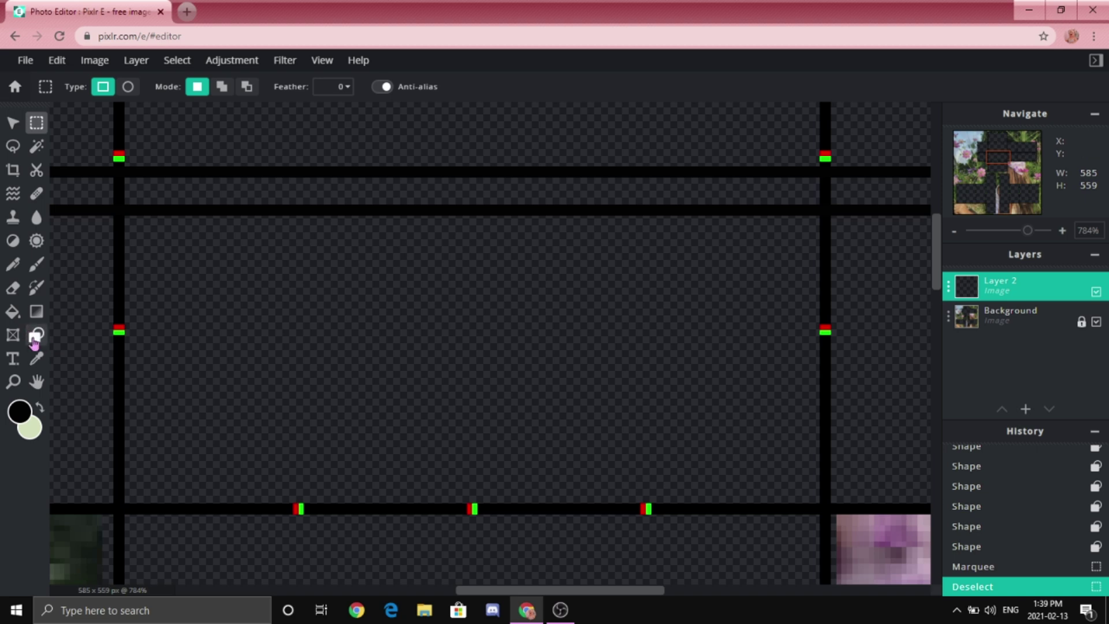
- Draw a straight vertical line from the lower band line down the middle of the front torso panel
click(36, 341)
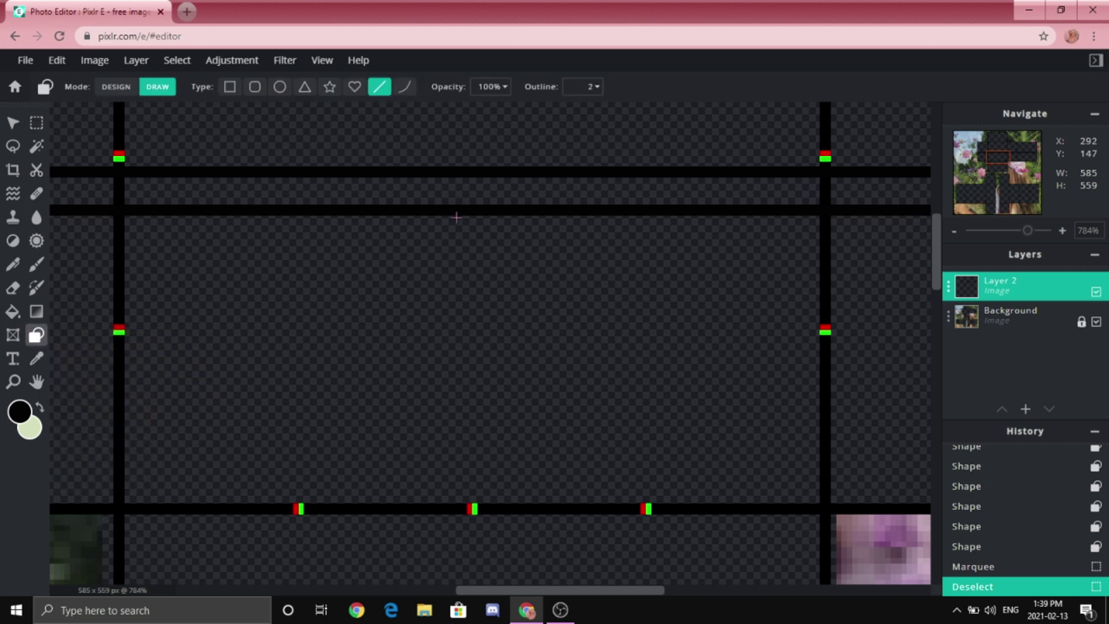
mouse_move(465, 212)
mouse_down()
mouse_move(448, 294)
mouse_move(459, 426)
mouse_up()
scroll(469, 498, up, 2)
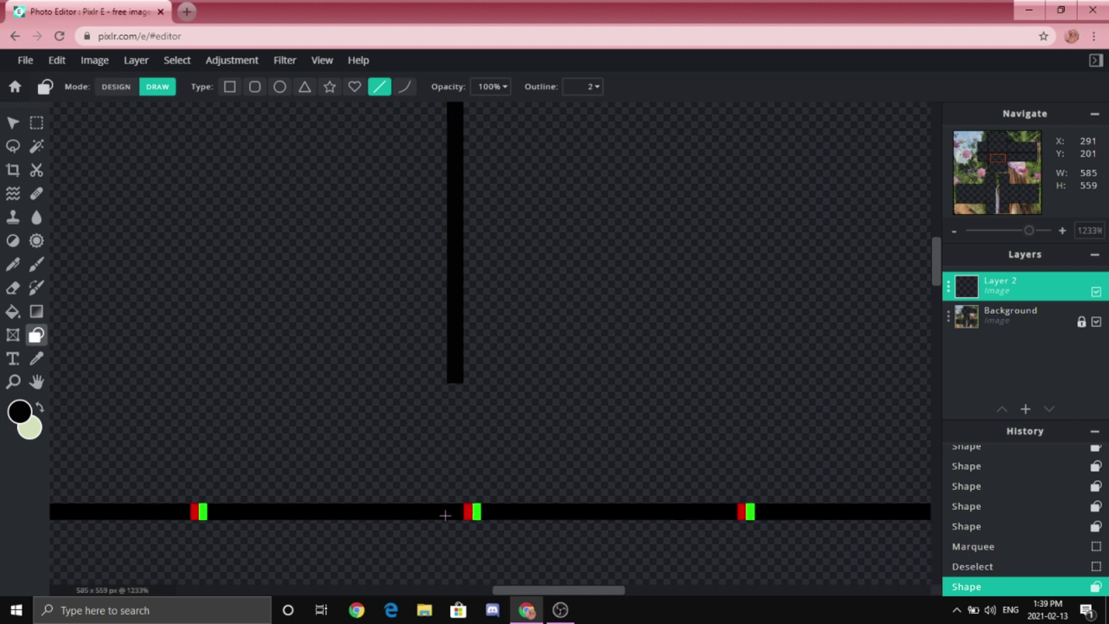
scroll(505, 515, down, 3)
scroll(471, 518, up, 1)
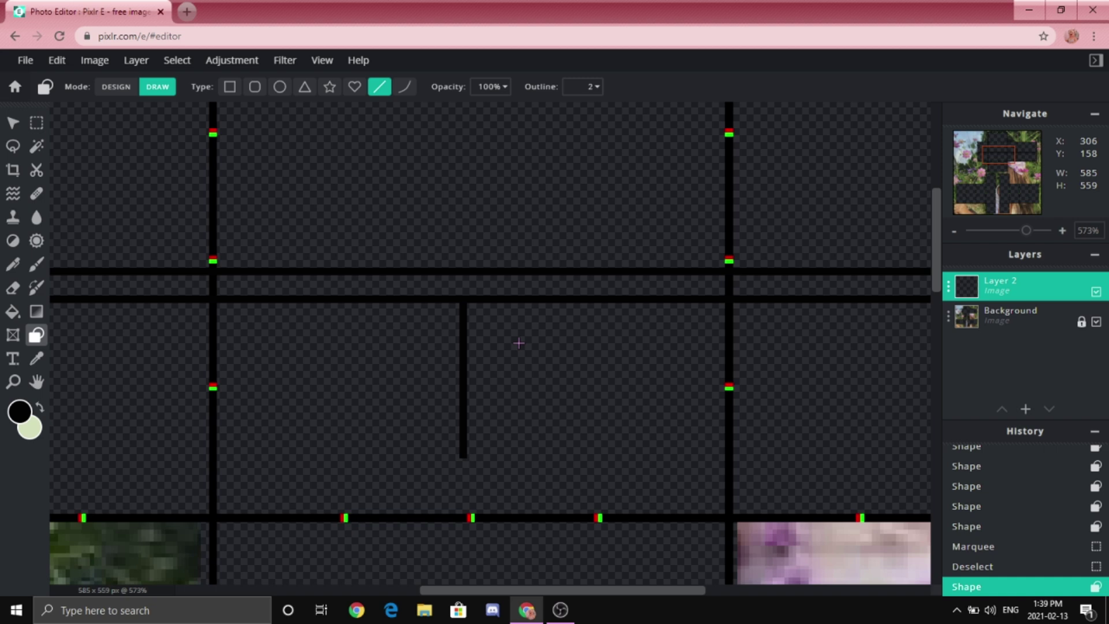
scroll(520, 340, up, 3)
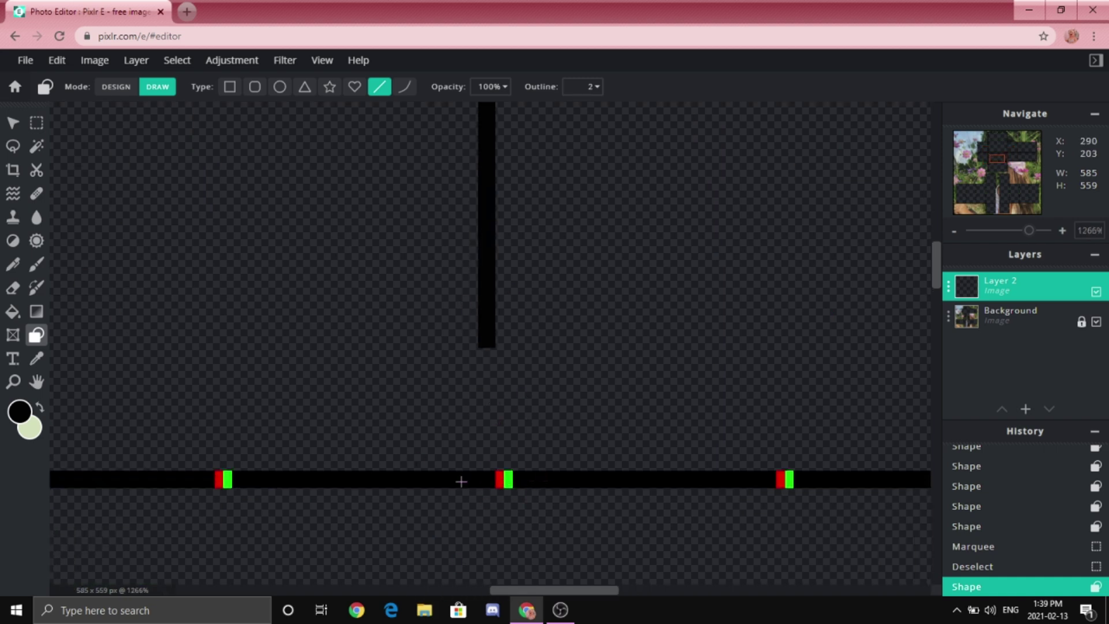
scroll(406, 524, down, 3)
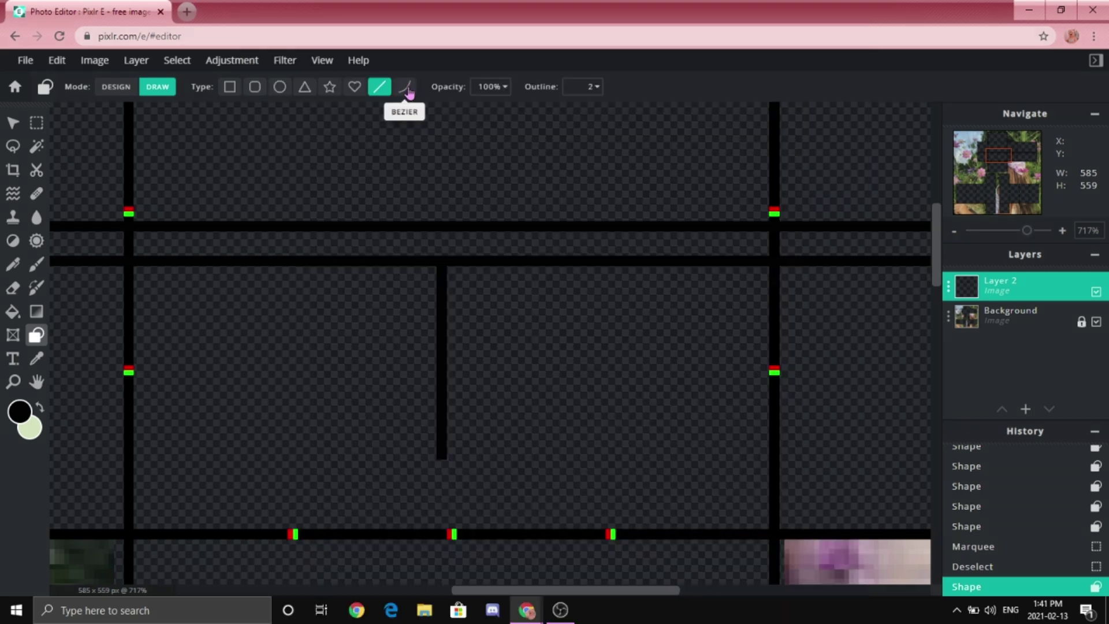
- Draw a Bezier curve from the lower band line to the vertical line's lower end, bowed outward like a trouser fly
click(406, 88)
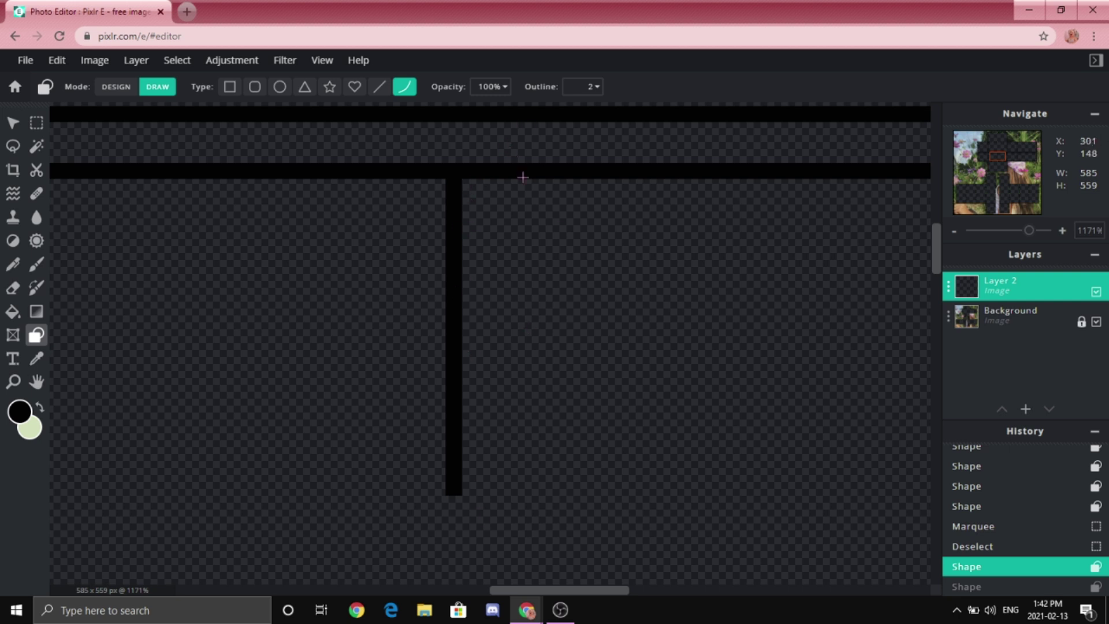
mouse_move(519, 174)
mouse_down()
mouse_move(534, 399)
mouse_move(479, 478)
mouse_move(463, 455)
mouse_up()
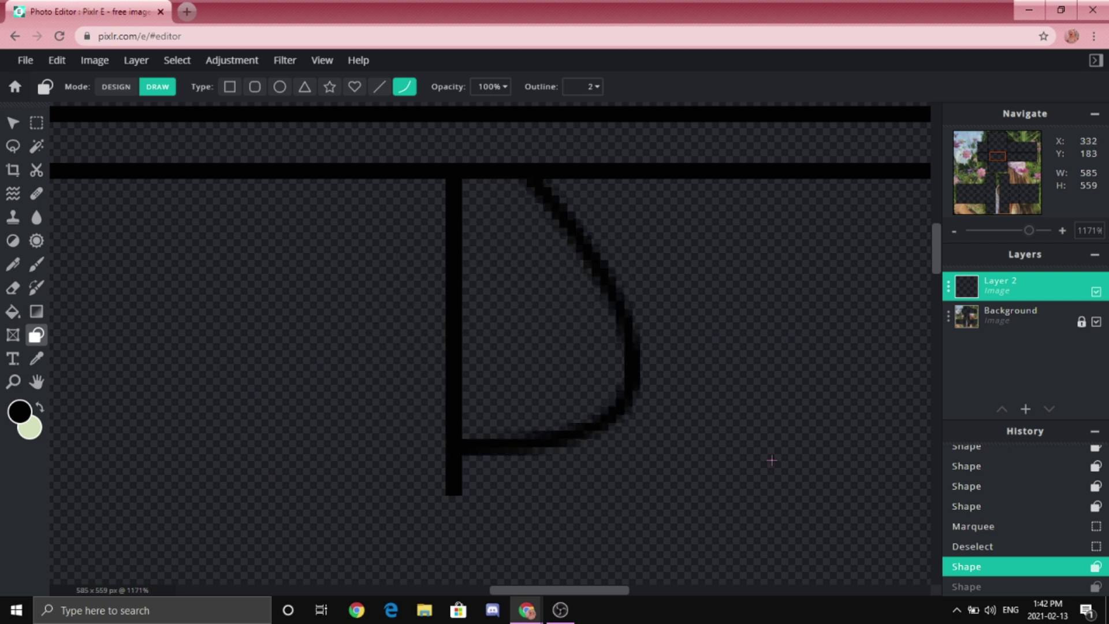
scroll(771, 460, down, 3)
scroll(528, 449, up, 4)
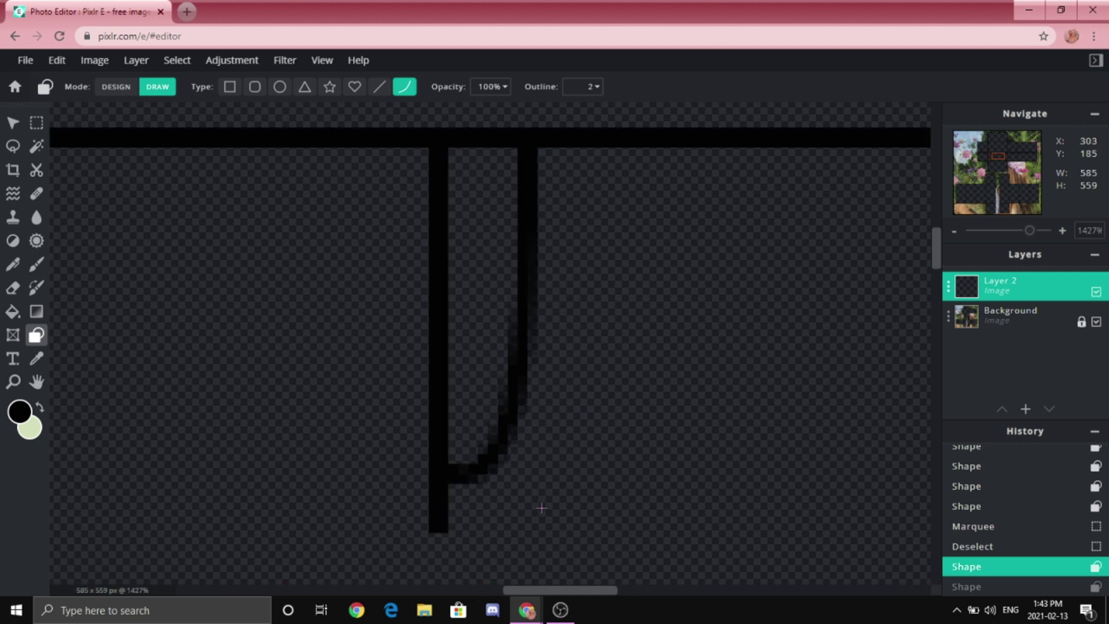
click(547, 537)
scroll(549, 532, down, 5)
scroll(616, 371, up, 4)
scroll(255, 371, up, 1)
scroll(329, 407, up, 1)
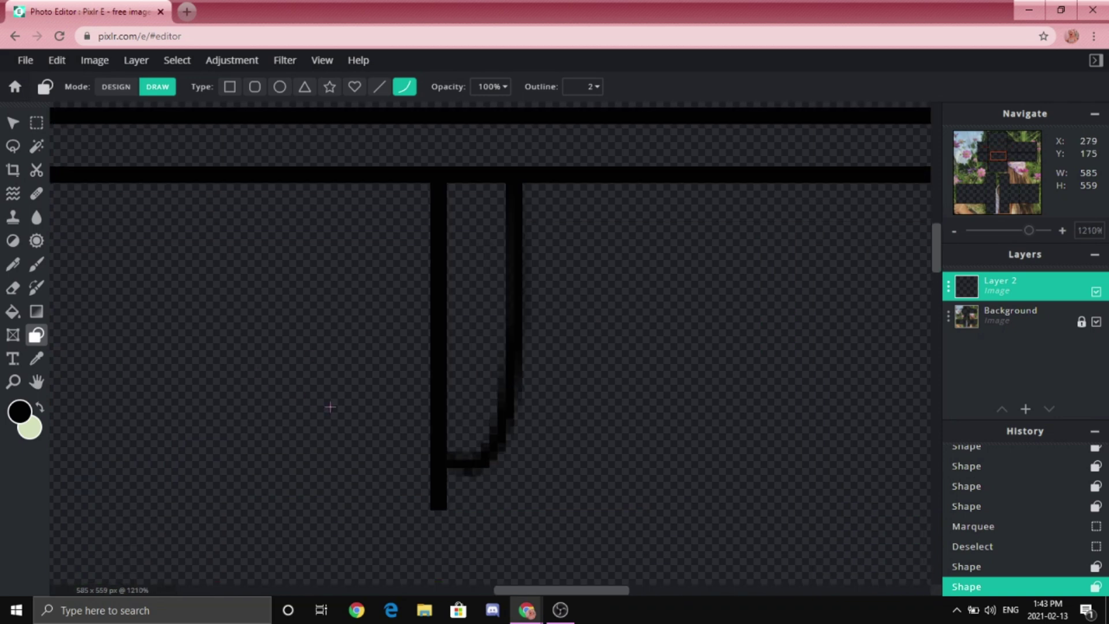
- Undo the fly curve and redraw it slightly differently beside the vertical line
key(ctrl+z)
drag(515, 173, 454, 471)
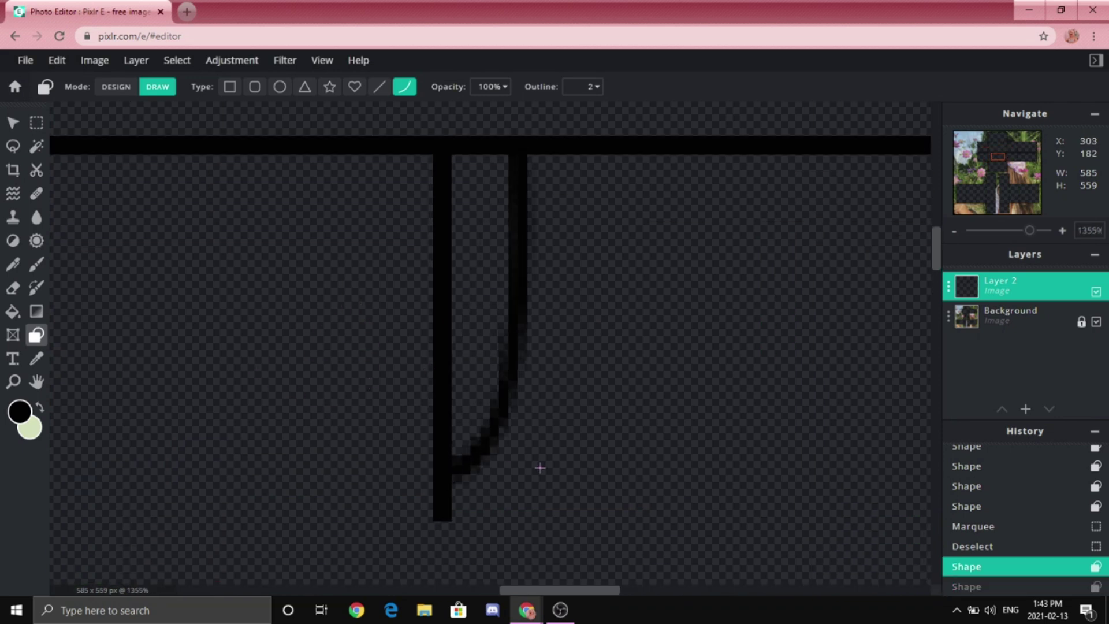
click(545, 470)
scroll(457, 259, down, 5)
scroll(457, 259, down, 2)
scroll(153, 188, up, 4)
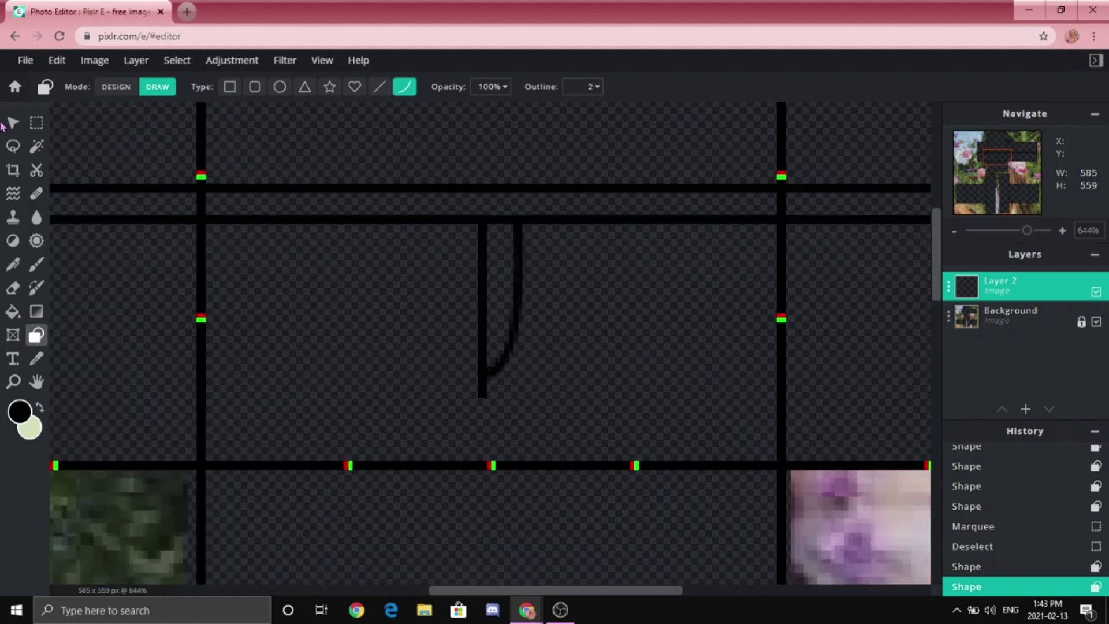
- Try cutting the fly outline and pasting it as a repositioned layer, then delete that layer
key(m)
drag(424, 199, 559, 462)
key(Delete)
key(ctrl+v)
drag(522, 280, 545, 274)
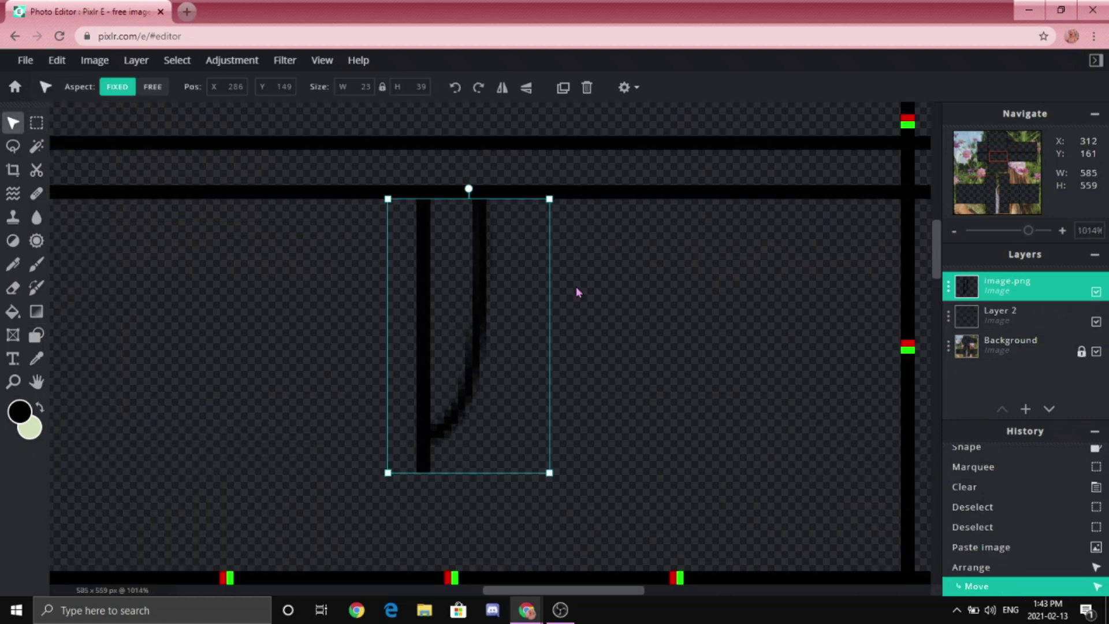
scroll(544, 274, down, 6)
scroll(494, 303, up, 6)
drag(495, 303, 473, 295)
scroll(604, 223, down, 6)
scroll(337, 168, up, 5)
key(Delete)
- Redraw the fly below the lower band line with a vertical line and a Bezier curve joining it near its end
key(u)
drag(443, 207, 443, 426)
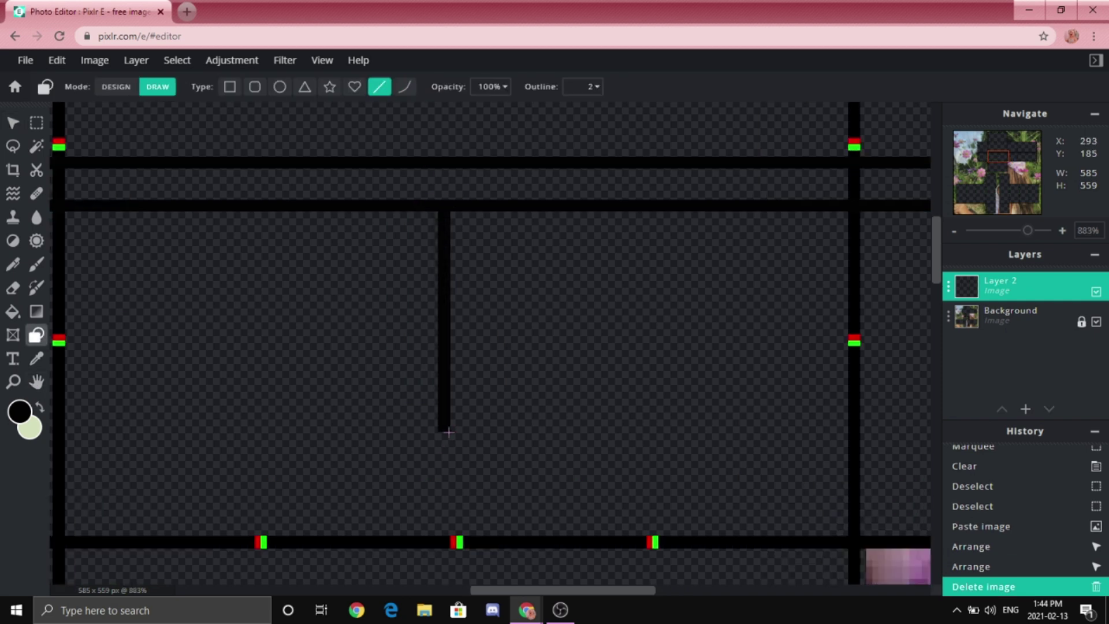
drag(494, 203, 446, 389)
click(511, 404)
scroll(423, 168, down, 3)
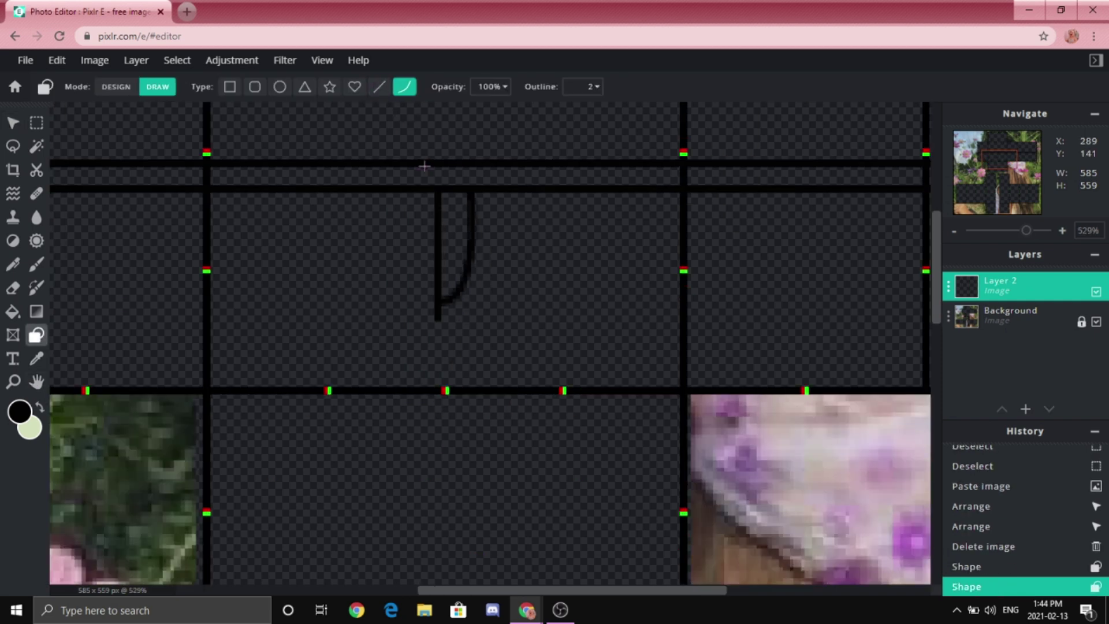
- Cut the fly outline out of the line layer and paste it back as its own layer
scroll(371, 400, up, 2)
key(m)
drag(406, 213, 610, 437)
key(ctrl+x)
key(ctrl+v)
scroll(470, 302, up, 1)
key(Up)
key(Up)
key(Up)
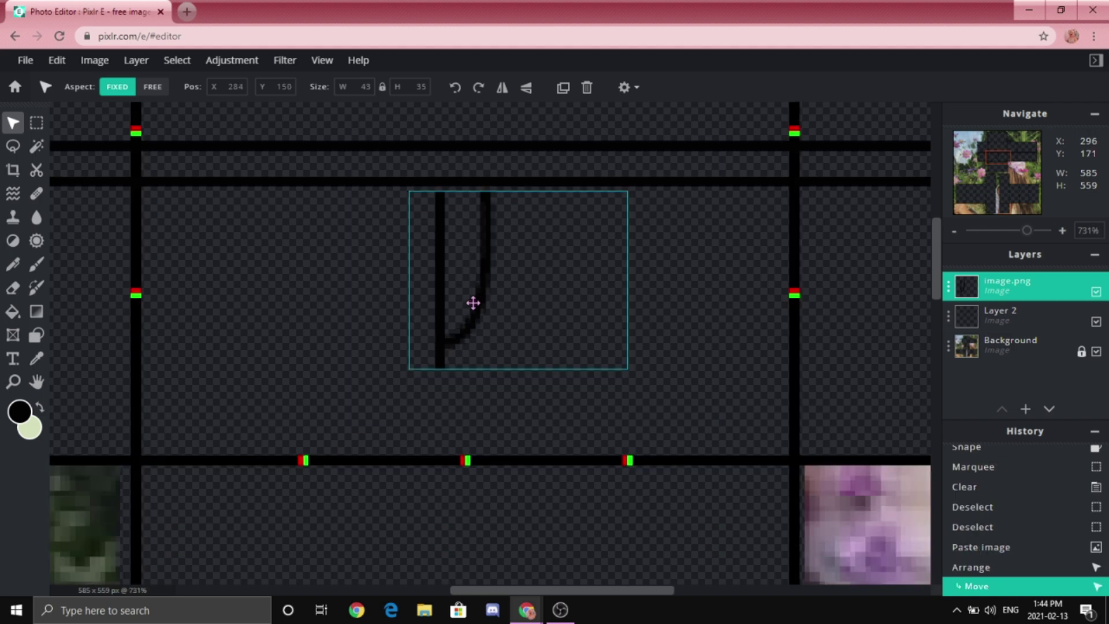
- Position the pasted fly outline against the lower band line at the middle of the front torso panel
key(m)
drag(459, 323, 462, 440)
key(ctrl+d)
key(v)
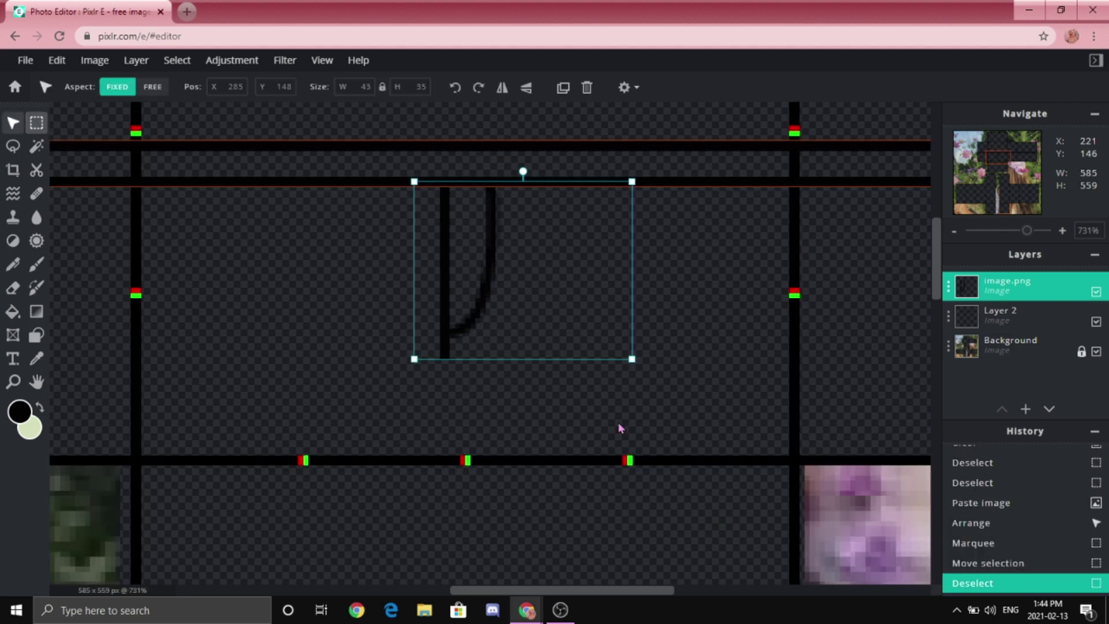
click(518, 379)
scroll(598, 545, down, 3)
click(598, 545)
scroll(525, 315, up, 3)
scroll(575, 292, up, 2)
click(575, 292)
scroll(498, 183, down, 2)
click(498, 183)
scroll(418, 240, up, 1)
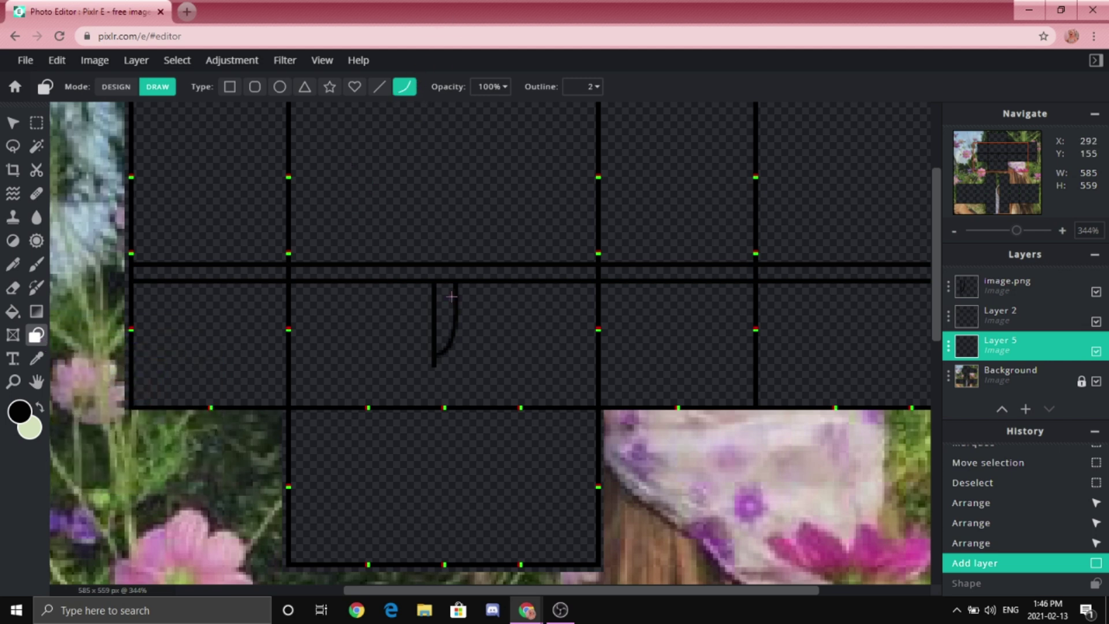
- Move Layer 5 to the top of the layer stack
drag(1014, 345, 1015, 282)
scroll(263, 287, up, 2)
scroll(263, 287, up, 3)
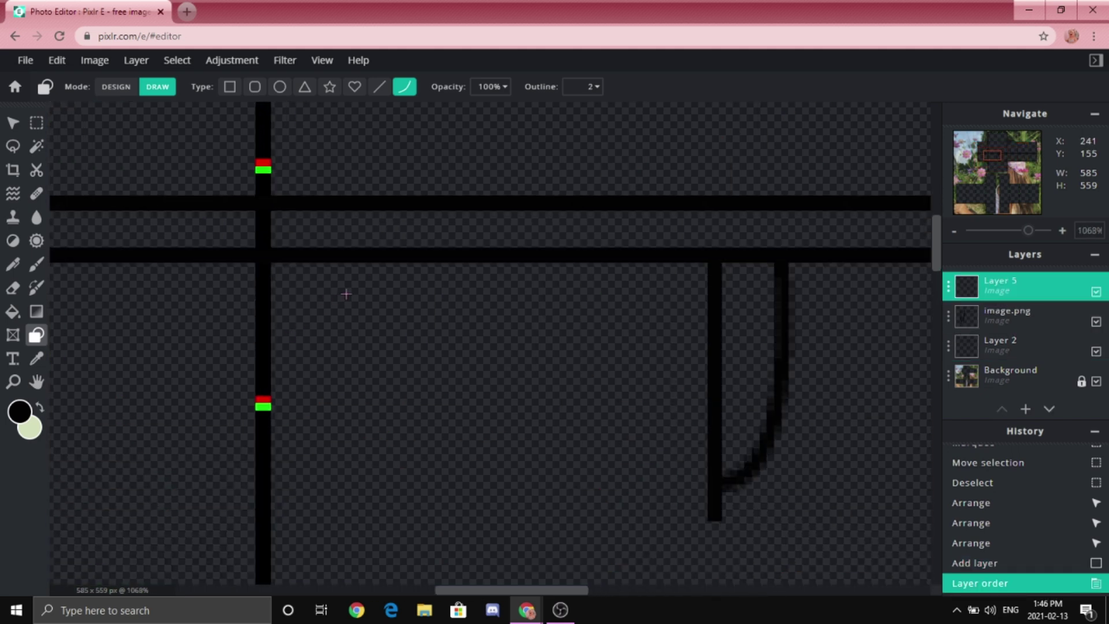
scroll(346, 294, up, 1)
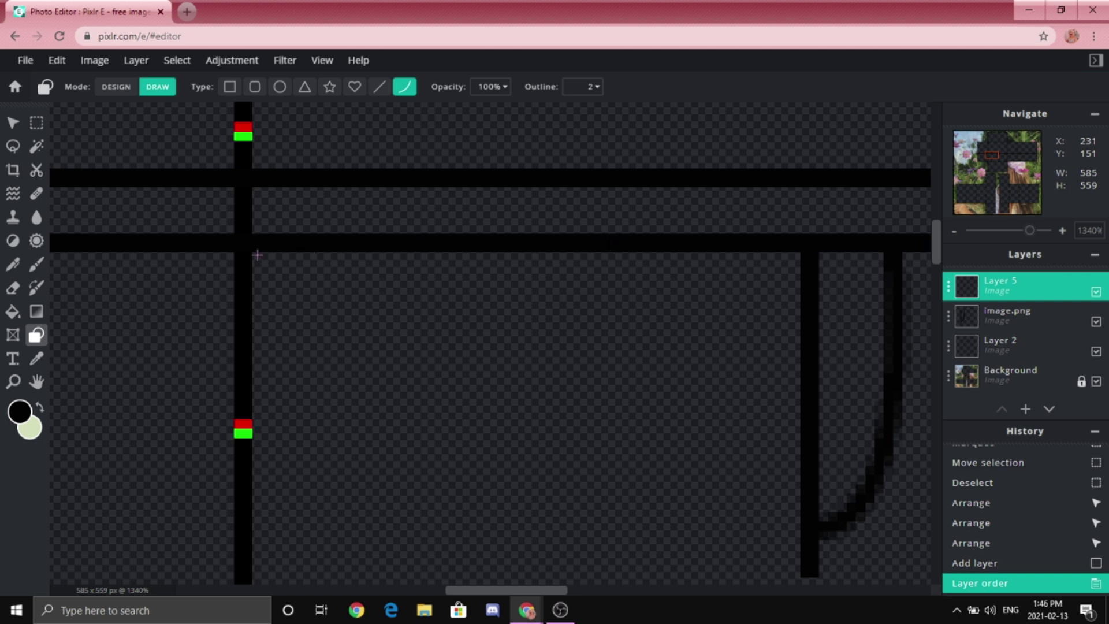
- Draw a curved pocket line about 40 by 18 px from the lower band line to the front torso panel's left edge
mouse_move(222, 140)
mouse_down()
mouse_move(239, 157)
mouse_move(229, 525)
mouse_up()
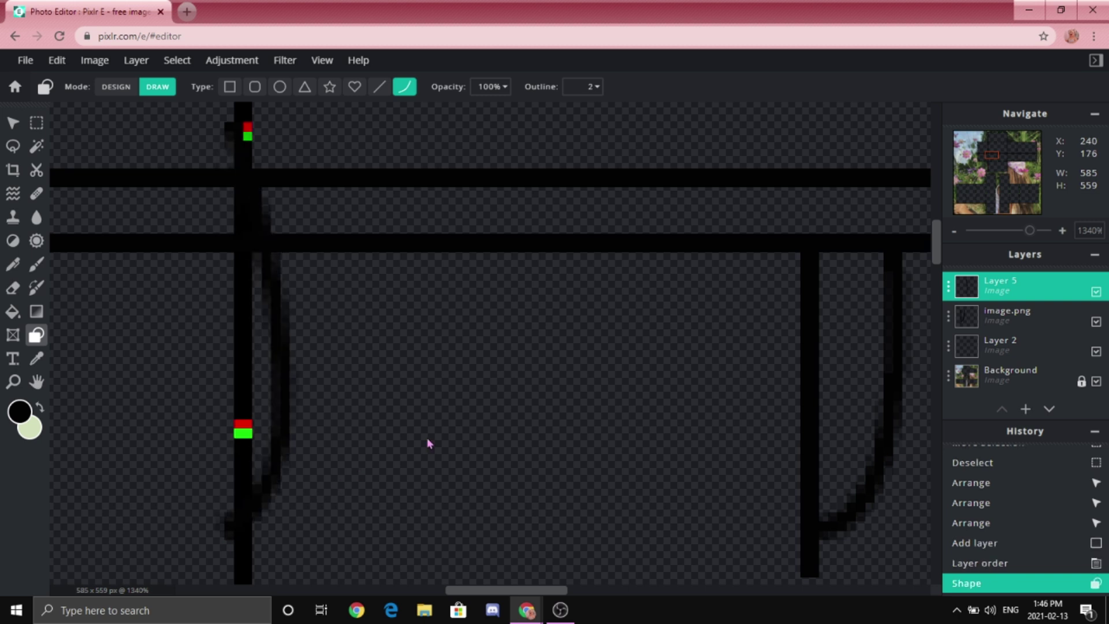
key(ctrl+z)
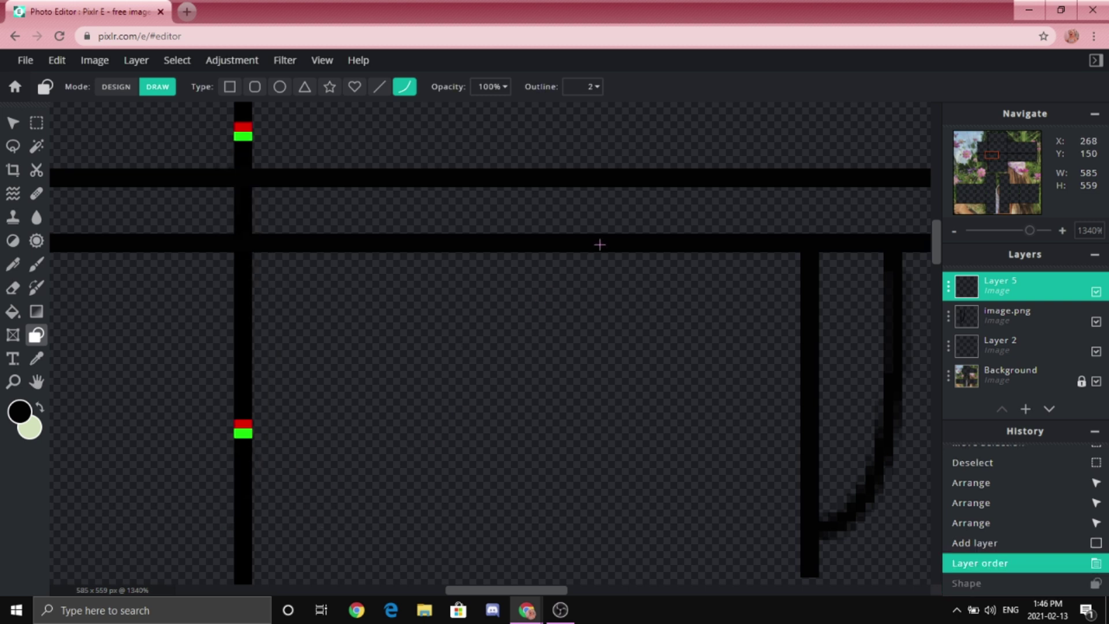
mouse_move(596, 258)
mouse_down()
mouse_move(391, 376)
mouse_move(260, 398)
mouse_move(253, 383)
mouse_up()
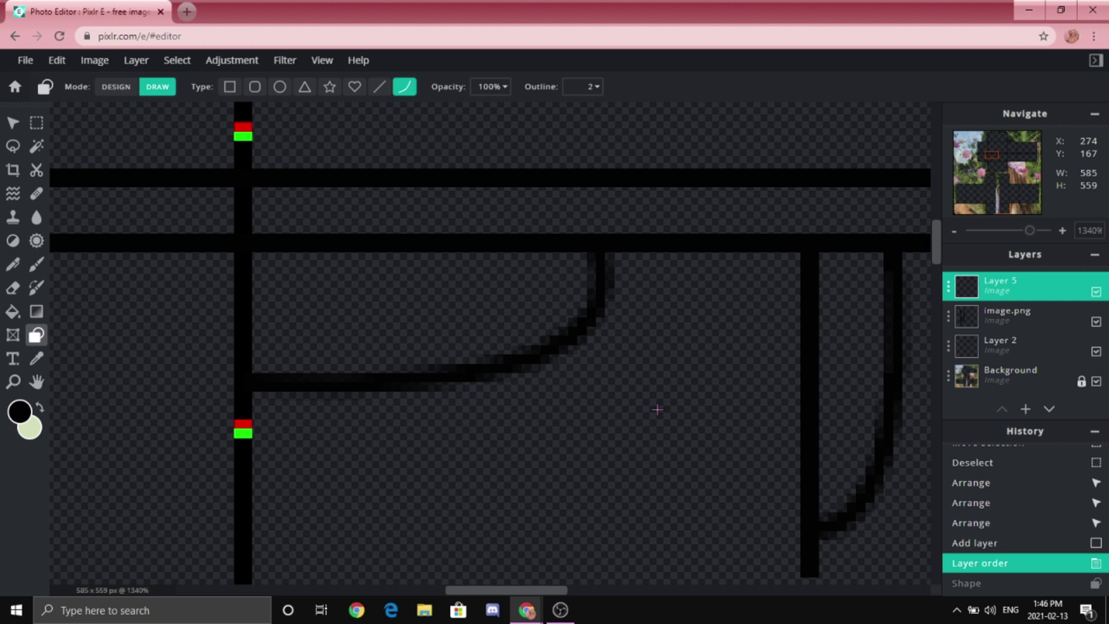
scroll(239, 177, down, 5)
- Duplicate the pocket curve, flip the copy horizontally and place it against the front torso panel's right edge
click(13, 122)
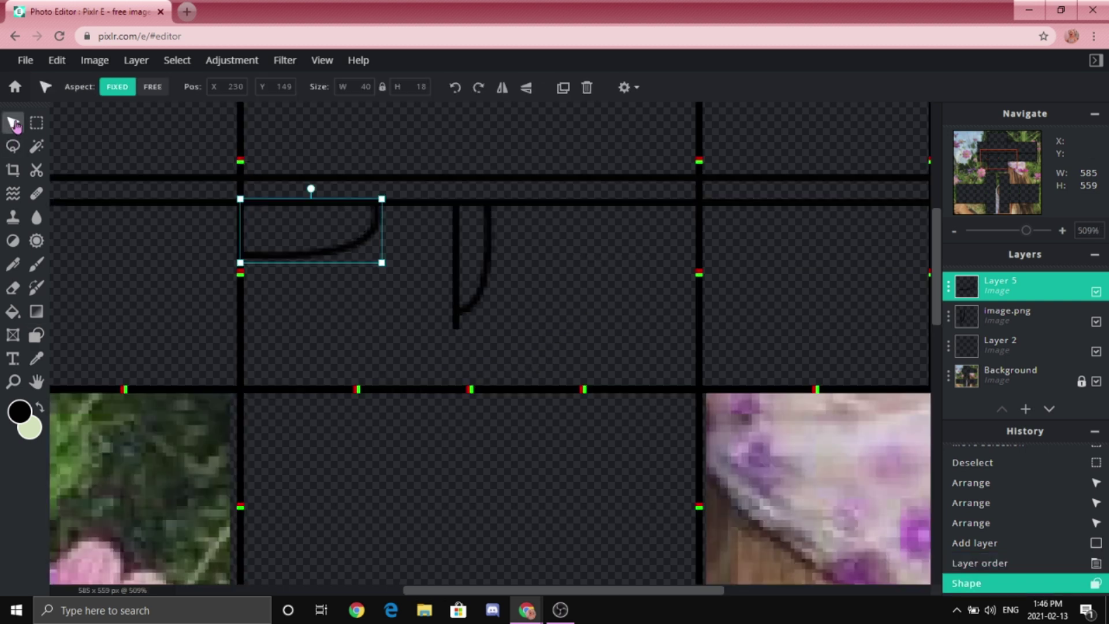
scroll(413, 191, up, 1)
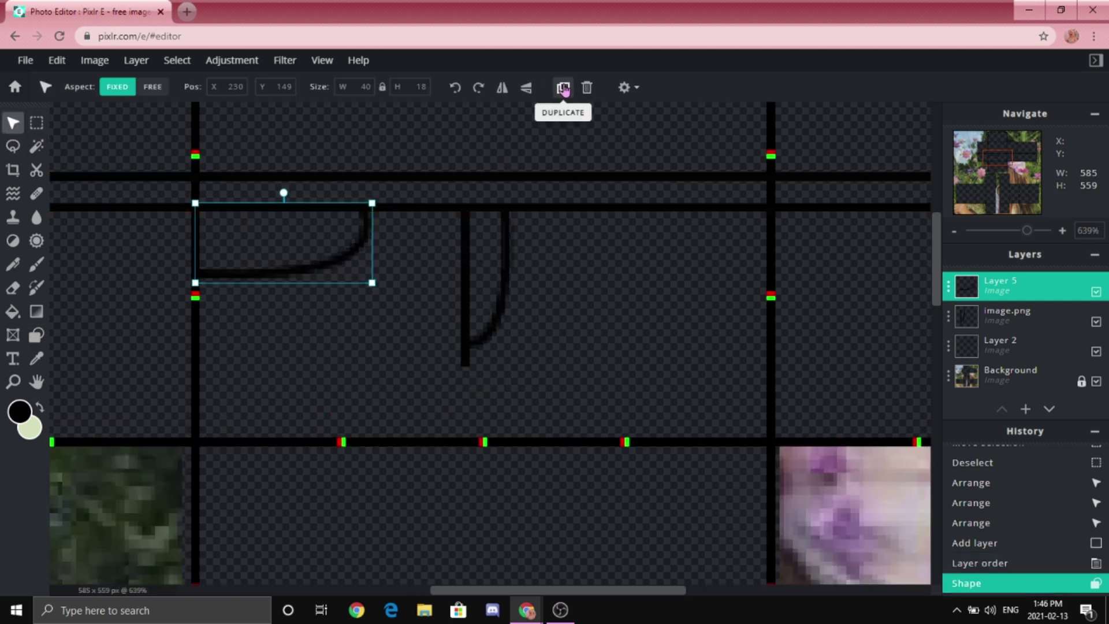
click(563, 87)
click(502, 87)
drag(193, 252, 670, 251)
scroll(864, 172, up, 2)
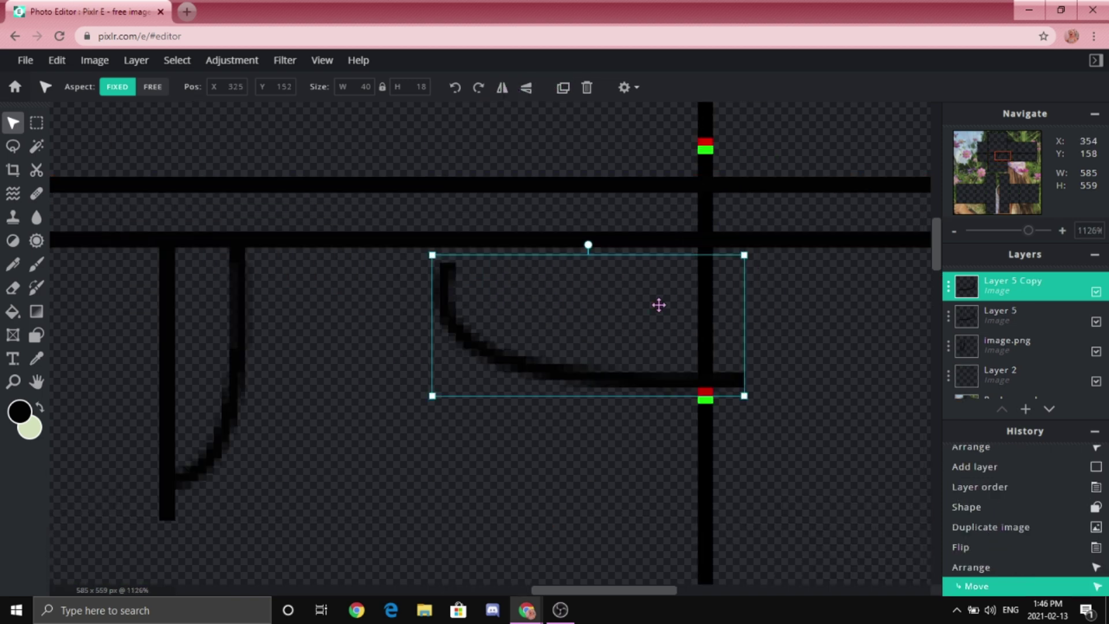
scroll(663, 304, down, 3)
- Duplicate the left pocket curve, flip it horizontally and align it on the left side panel to continue the pocket
click(379, 305)
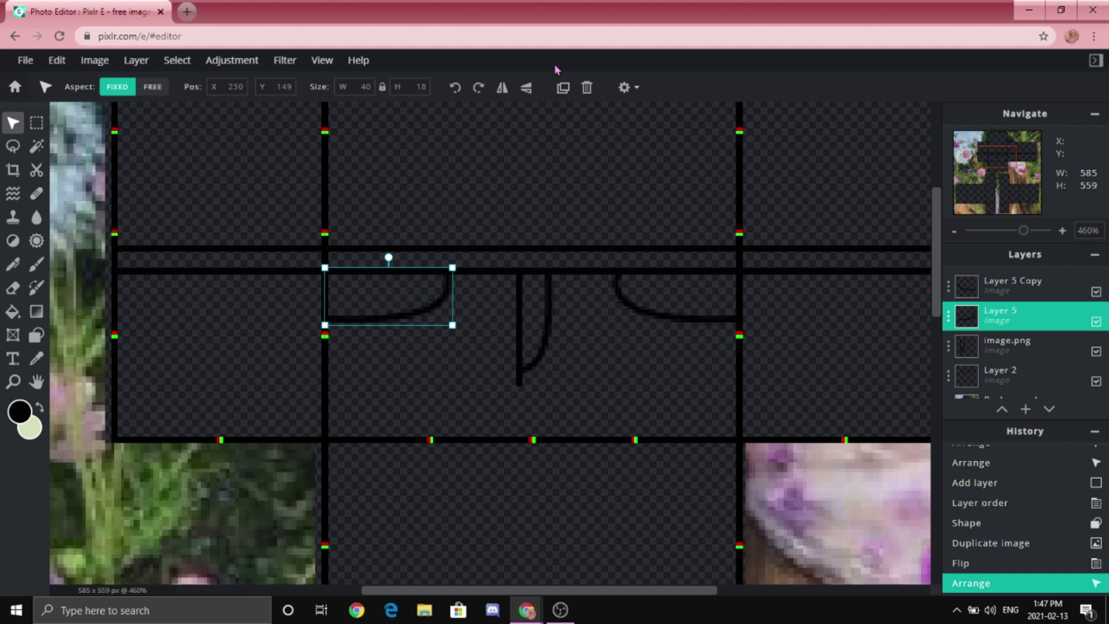
click(563, 87)
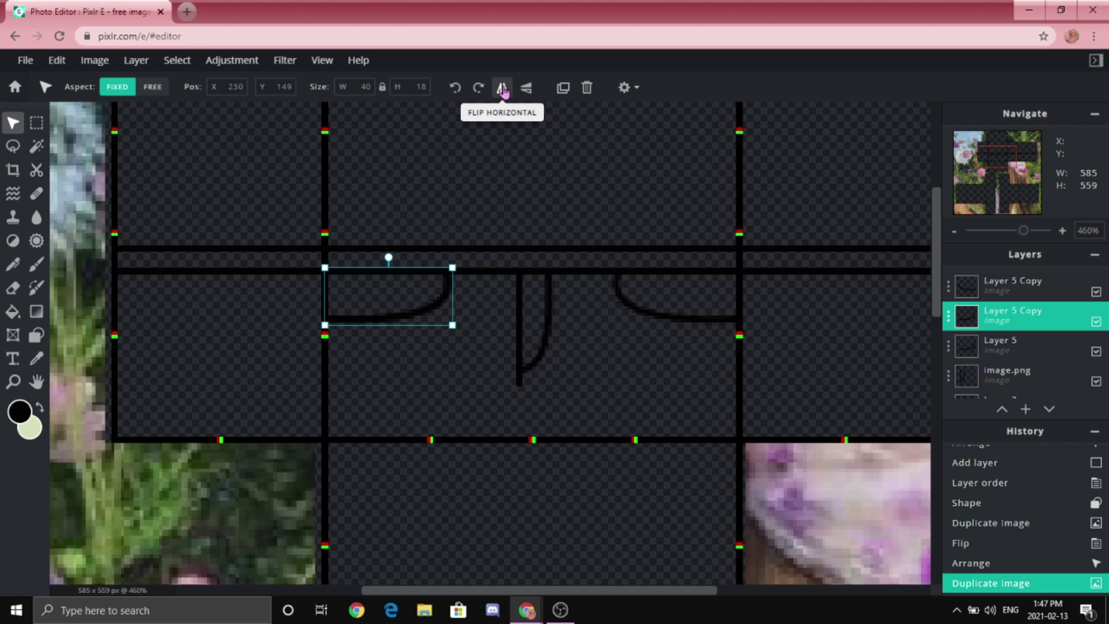
click(501, 88)
scroll(334, 383, up, 3)
drag(311, 312, 381, 332)
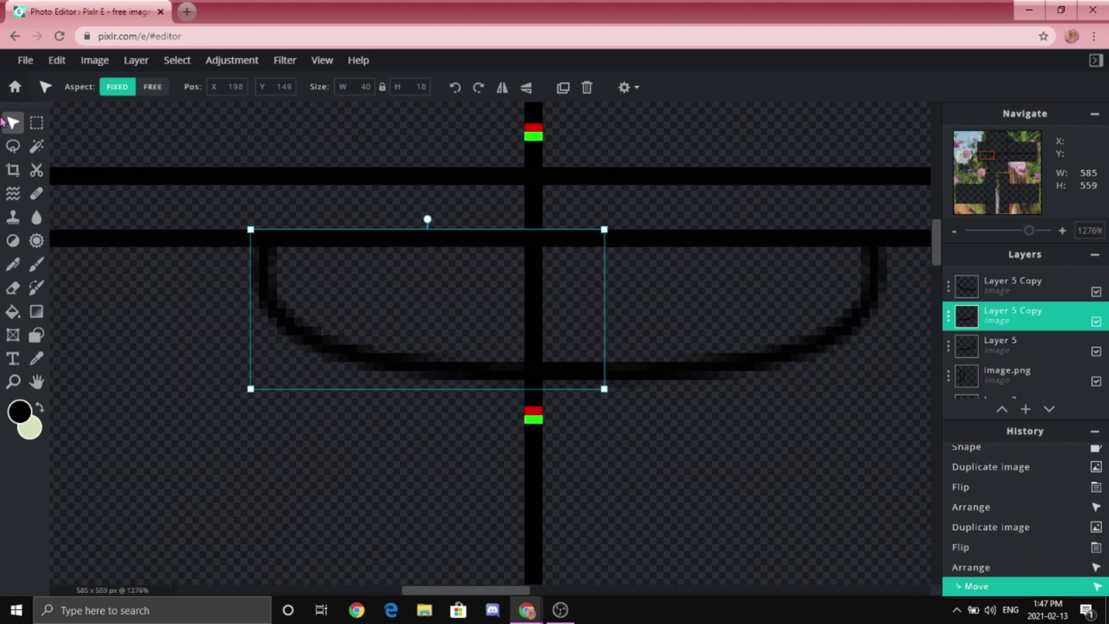
- Erase the part of the left side panel's pocket copy that overlaps the front torso panel, then deselect
click(36, 122)
drag(525, 213, 724, 518)
key(Delete)
key(ctrl+d)
scroll(128, 248, down, 3)
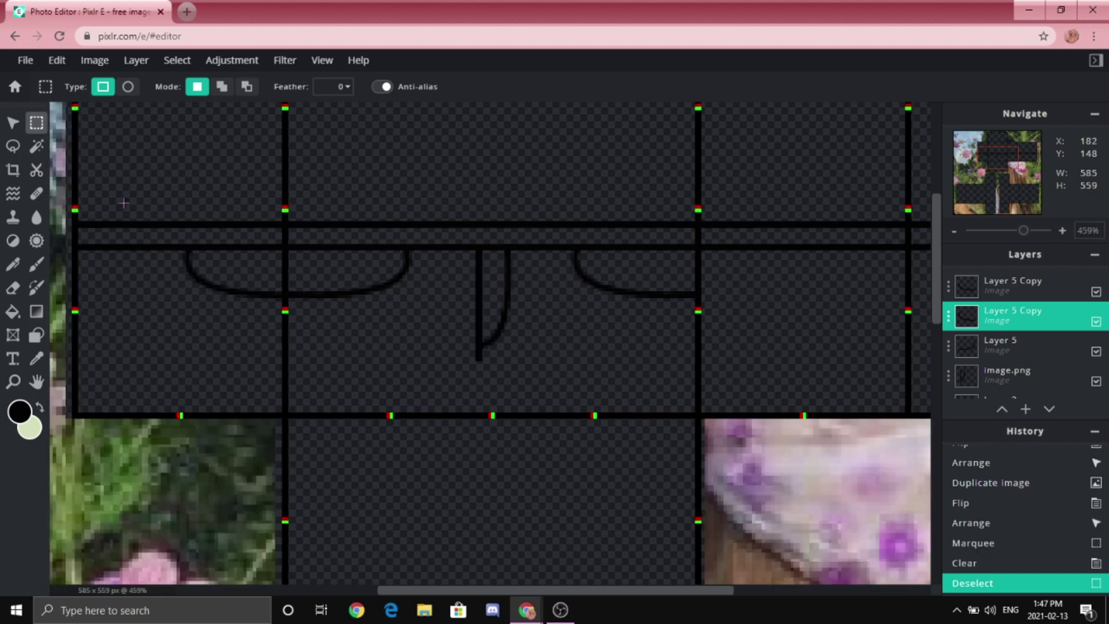
- Duplicate the right pocket curve, flip it horizontally and align it on the right side panel to continue the pocket
click(13, 122)
scroll(559, 317, up, 3)
key(ctrl+j)
click(502, 88)
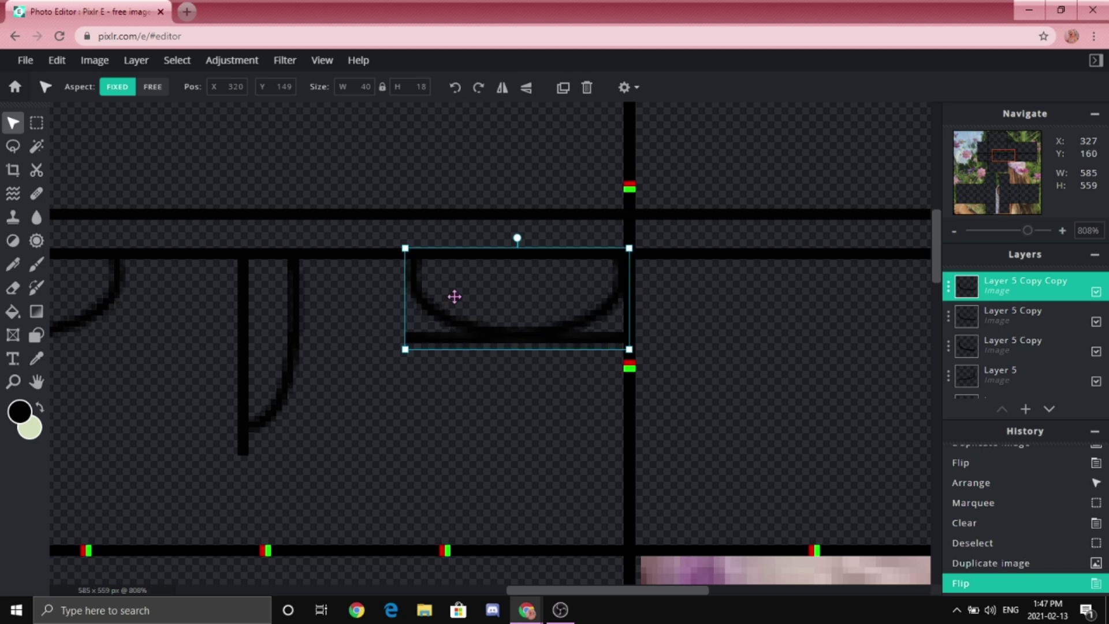
drag(453, 297, 675, 299)
scroll(564, 298, up, 2)
drag(564, 299, 495, 298)
- Erase the part of the right side panel's pocket copy that overlaps the front torso panel, then deselect
click(36, 122)
drag(411, 165, 542, 462)
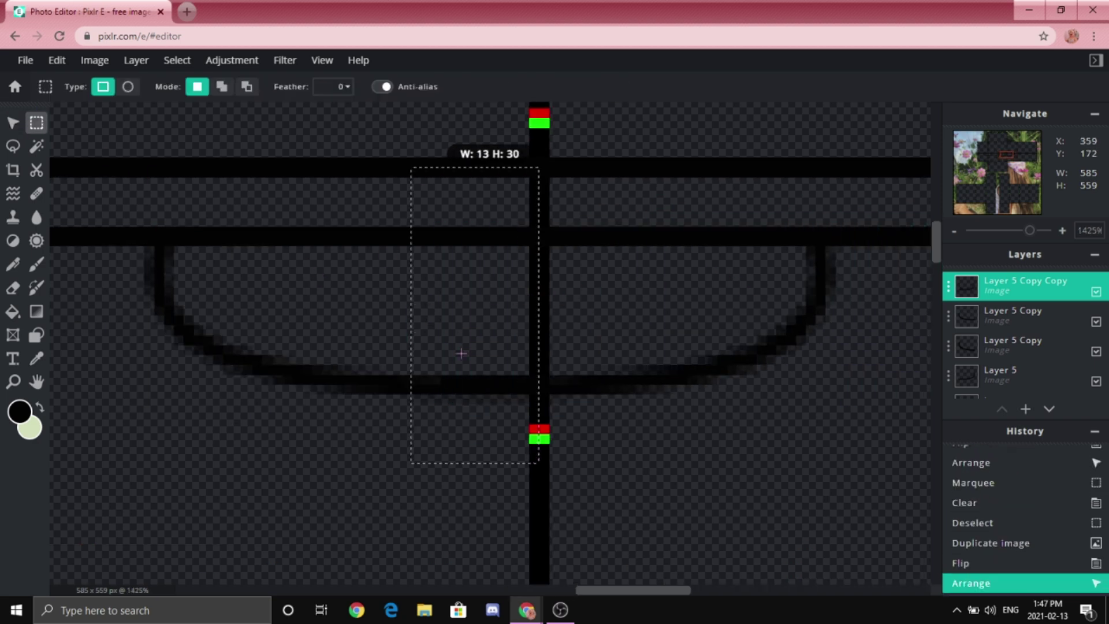
key(Delete)
key(ctrl+d)
key(v)
scroll(510, 214, down, 4)
- Merge Layer 5 and all its pocket curve copies into a single layer
click(512, 213)
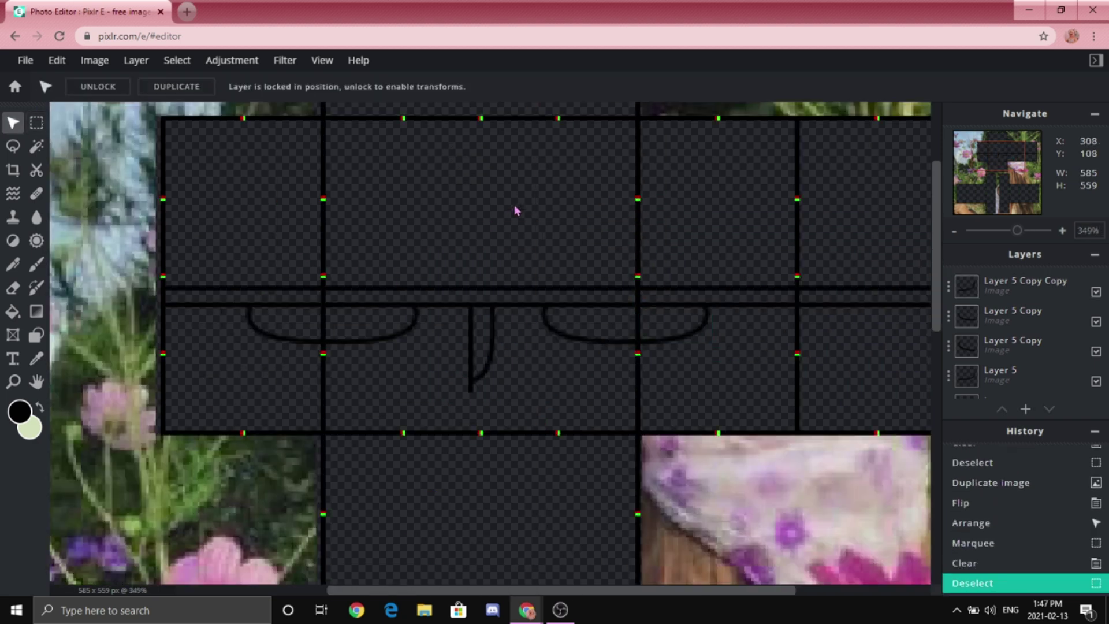
click(937, 282)
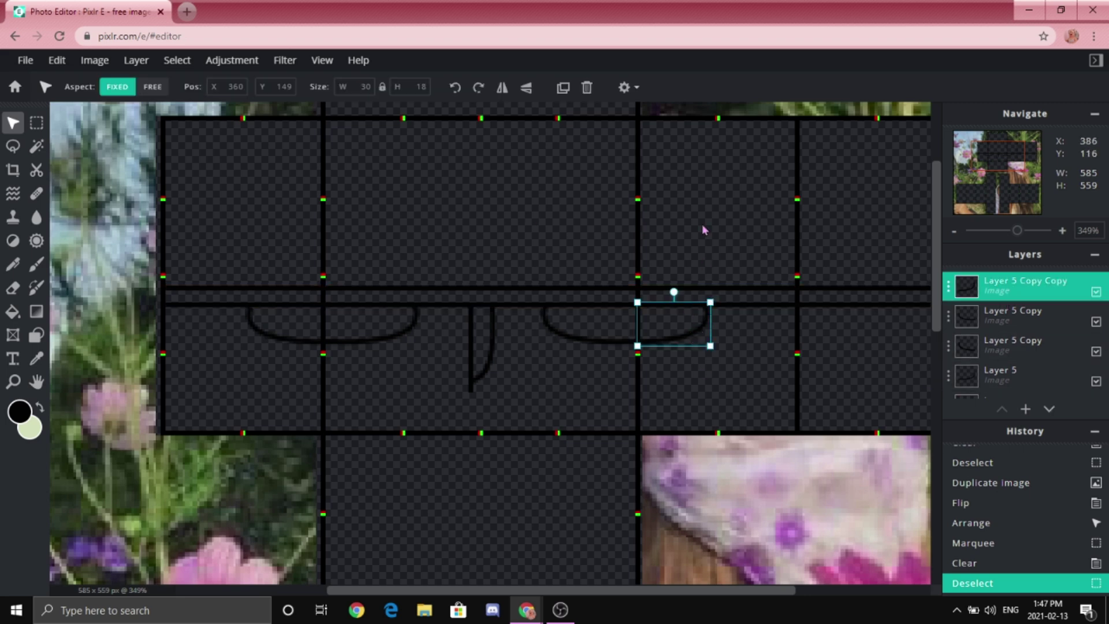
key(ctrl+e)
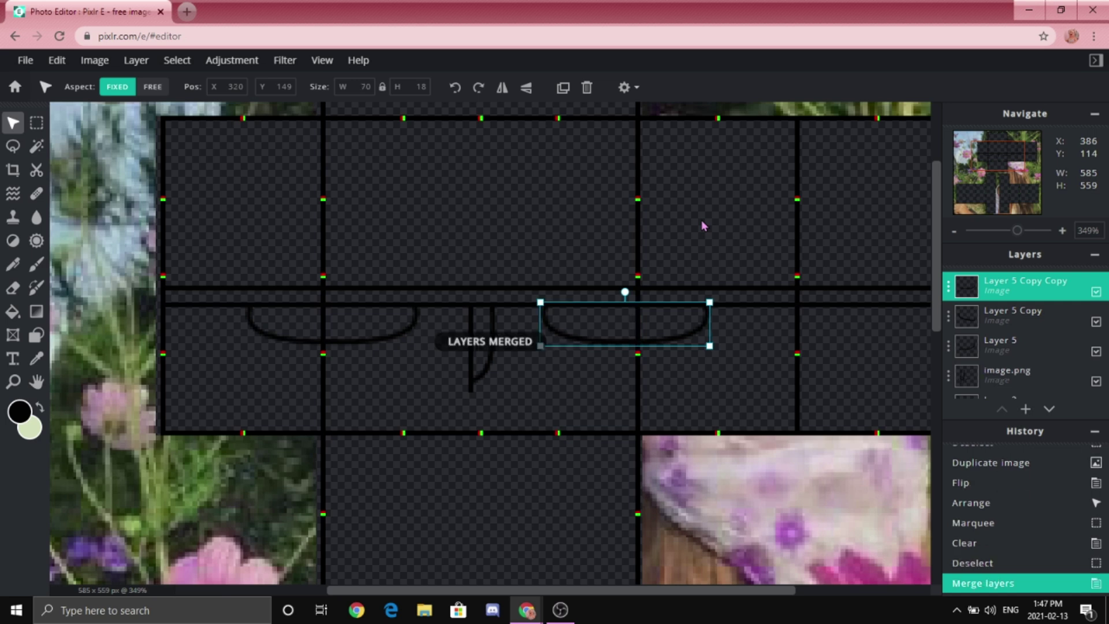
key(ctrl+e)
key(ctrl+e)
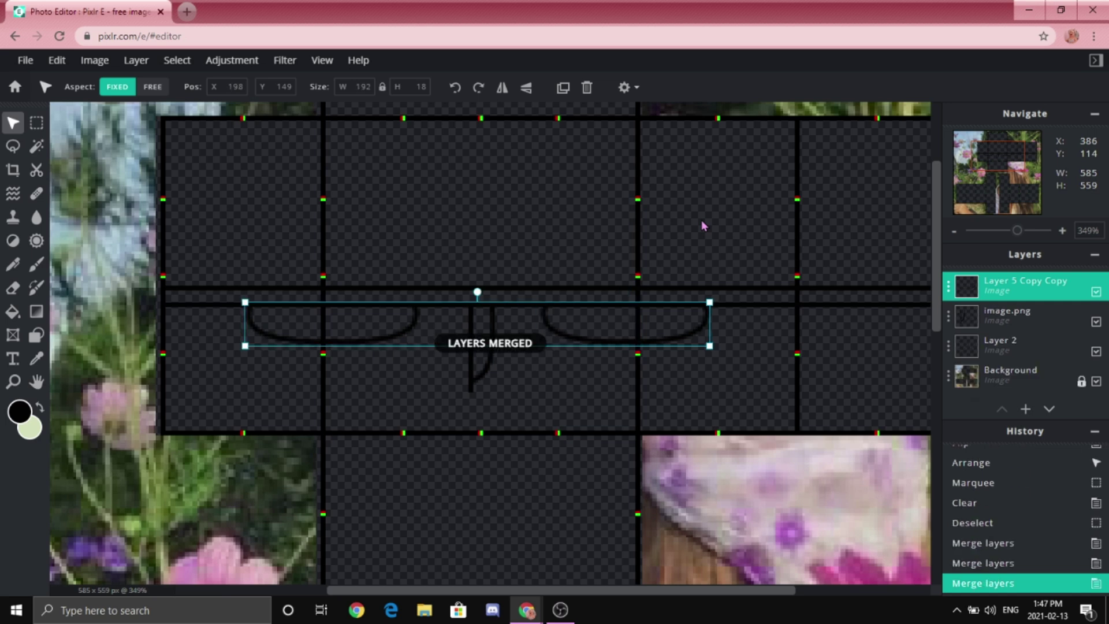
drag(638, 326, 627, 421)
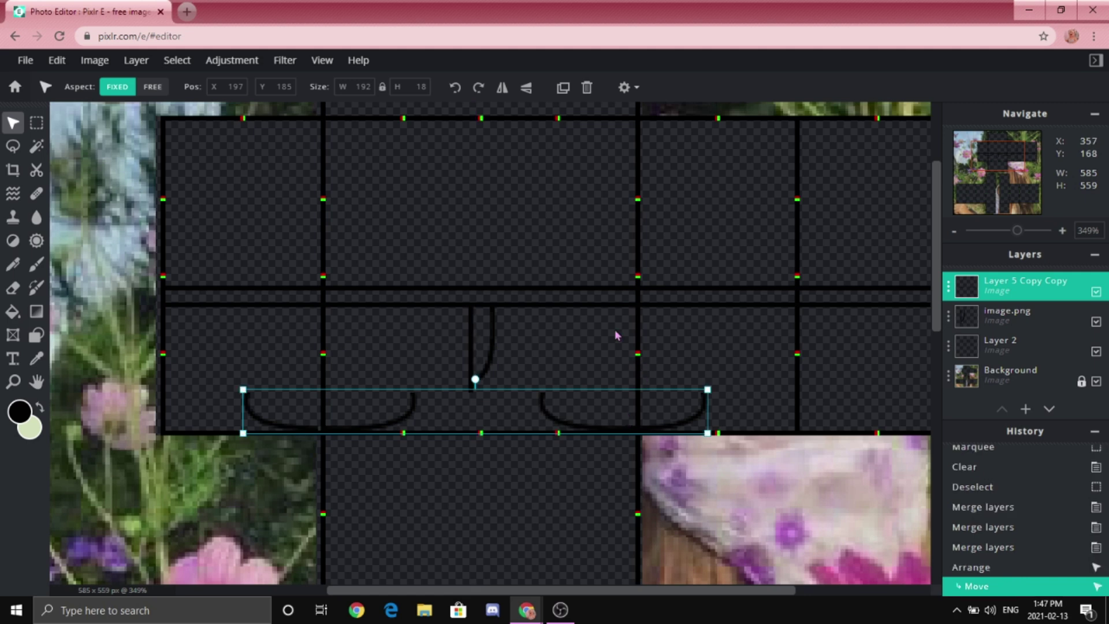
key(ctrl+z)
key(ctrl+z)
- Add a new layer and move it to the top of the layer stack
scroll(472, 198, up, 1)
scroll(470, 195, up, 1)
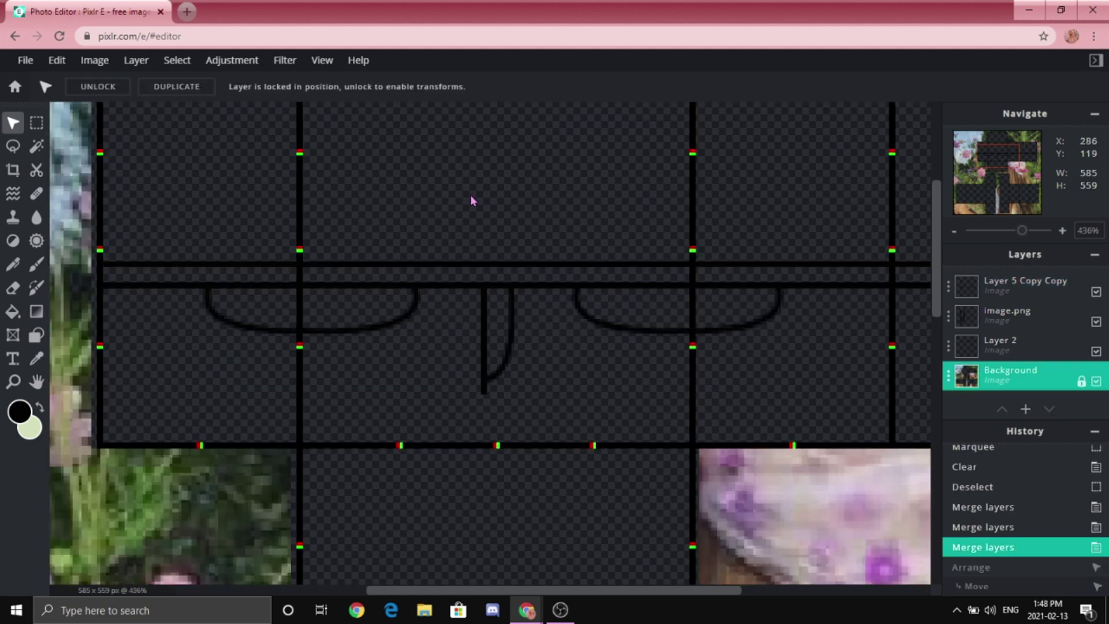
click(143, 67)
click(148, 80)
drag(1024, 384, 1024, 295)
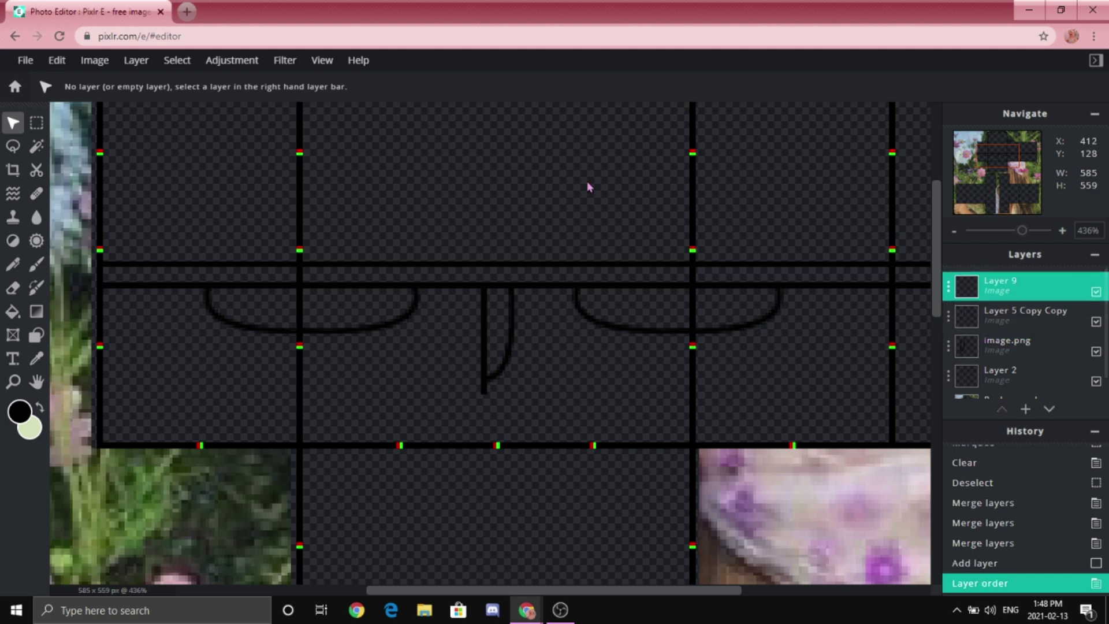
- Draw a small black circle as a button on the waistband above the fly and clear its centre
click(37, 336)
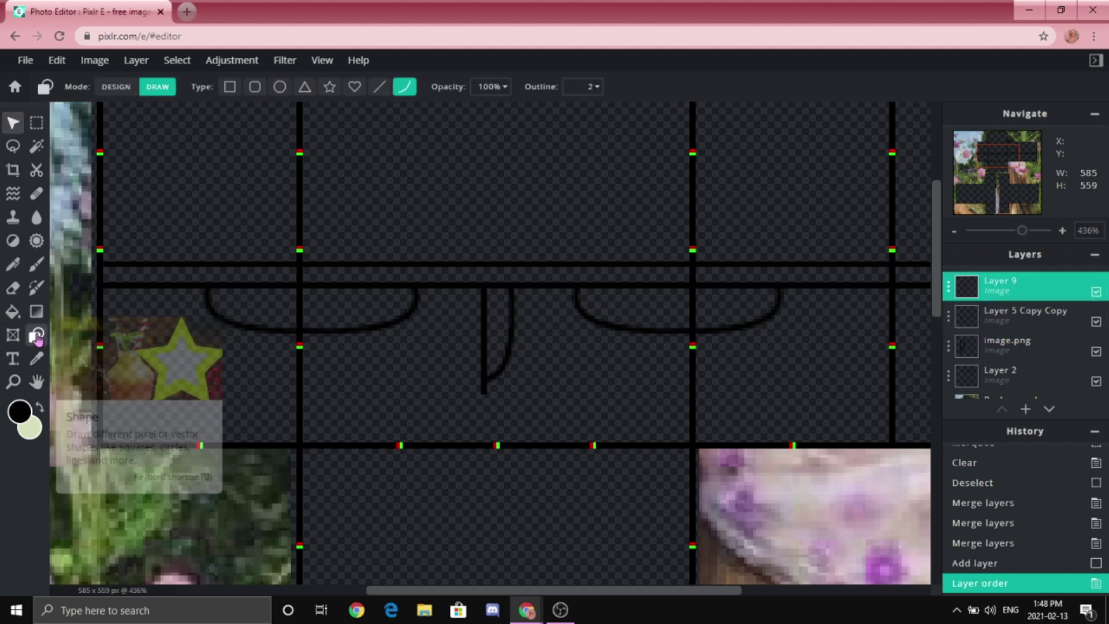
click(283, 88)
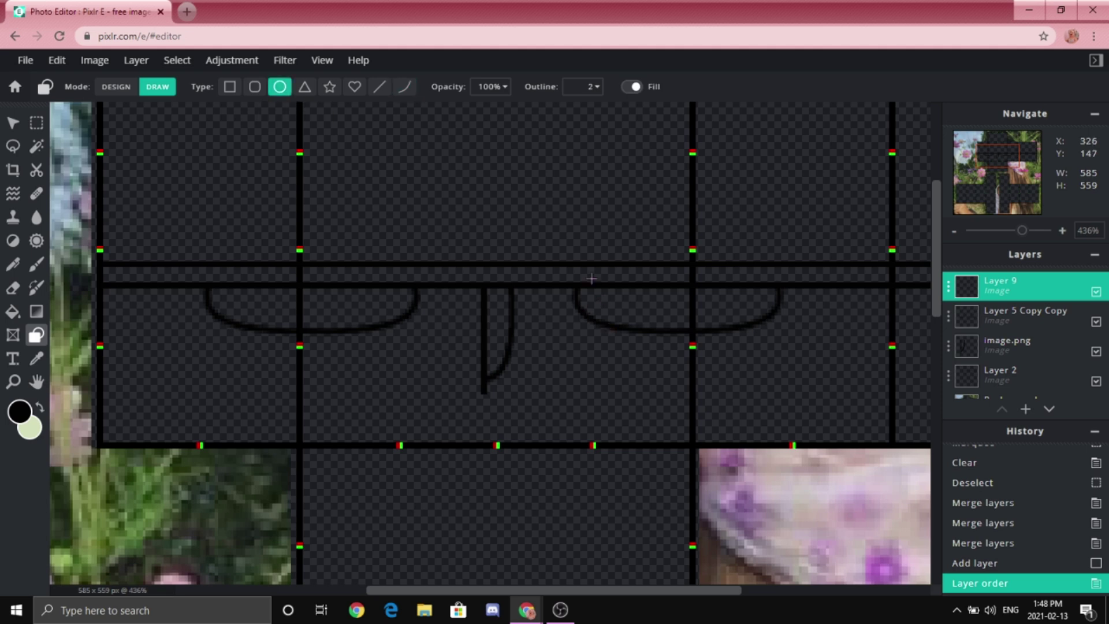
scroll(504, 266, up, 5)
mouse_move(502, 271)
mouse_down()
mouse_move(436, 335)
mouse_move(439, 348)
mouse_up()
scroll(462, 258, down, 2)
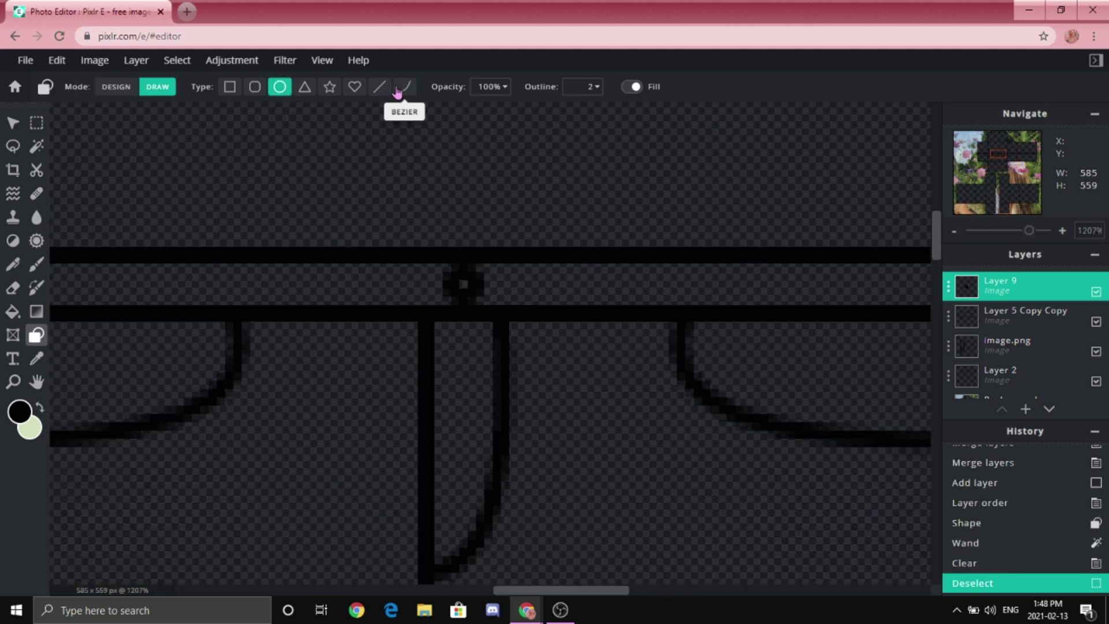
- Draw a short Bezier curve with outline 2 across the waistband beside the button, above the fly's straight edge
click(411, 87)
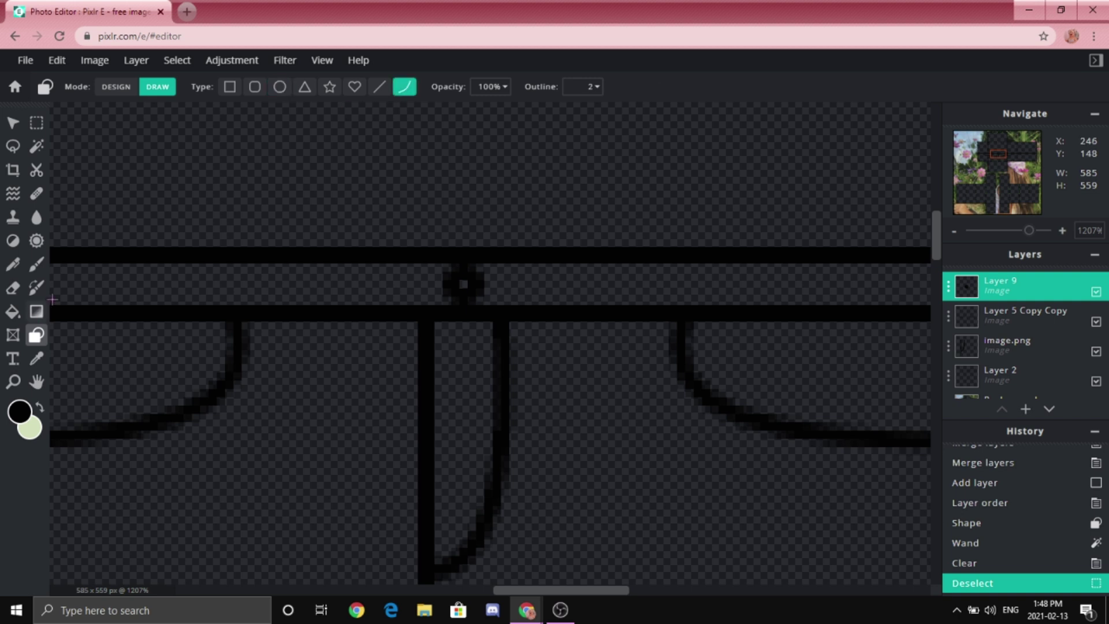
scroll(467, 322, up, 1)
scroll(467, 321, up, 6)
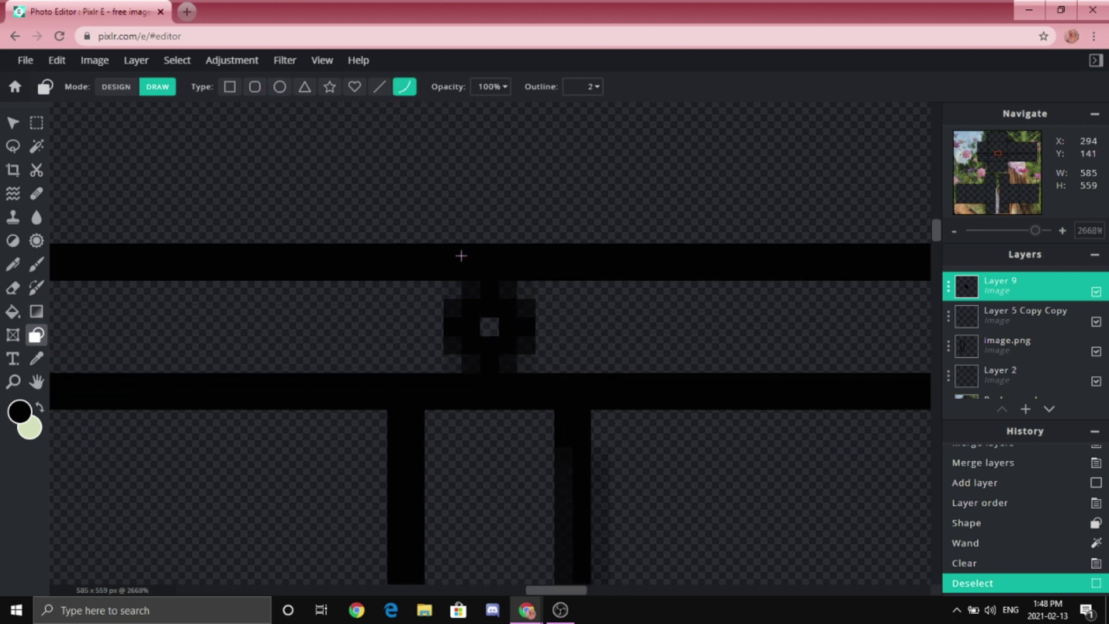
mouse_move(396, 425)
mouse_down()
mouse_move(409, 246)
mouse_move(324, 316)
mouse_up()
scroll(358, 343, down, 15)
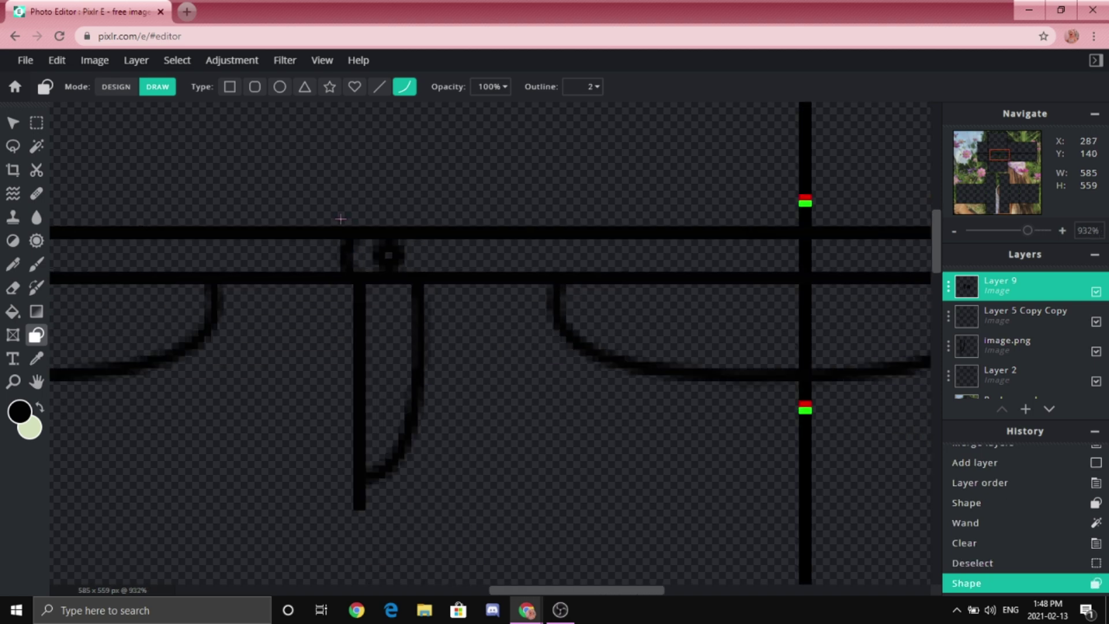
scroll(358, 343, down, 3)
scroll(500, 186, up, 2)
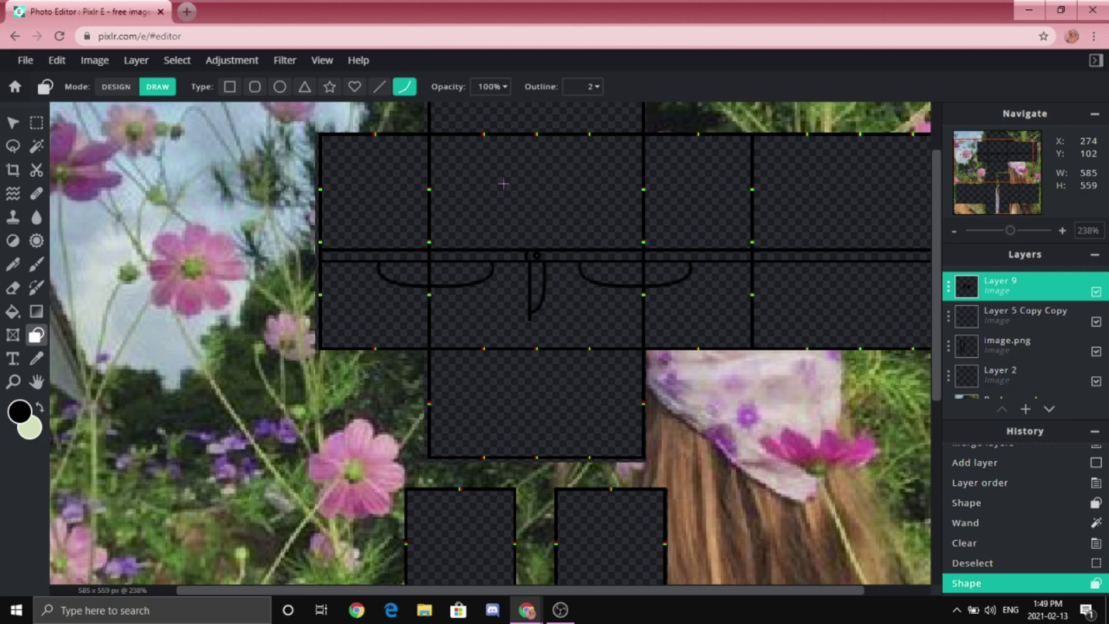
- On a new layer, draw one edge of a belt loop across the waistband with three short lines at outline 2
scroll(503, 183, up, 5)
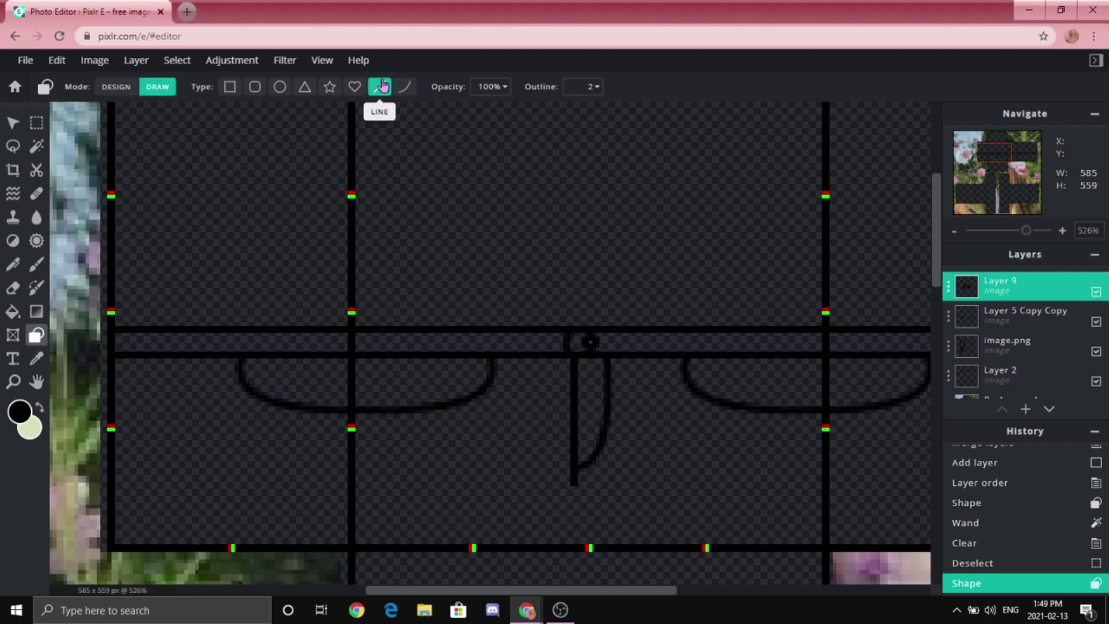
click(136, 60)
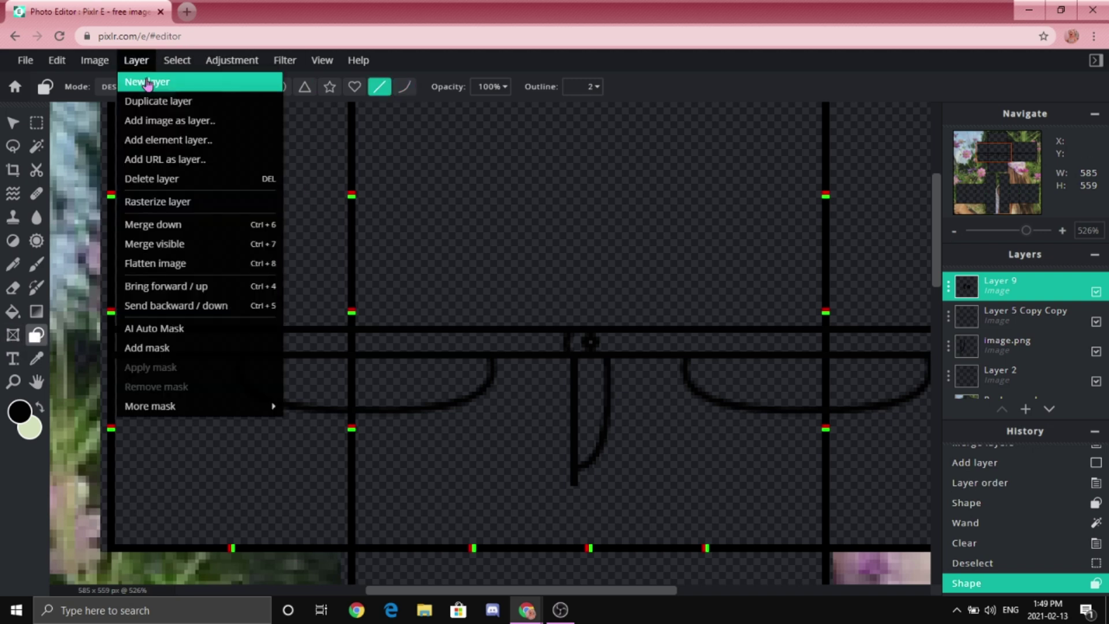
click(148, 83)
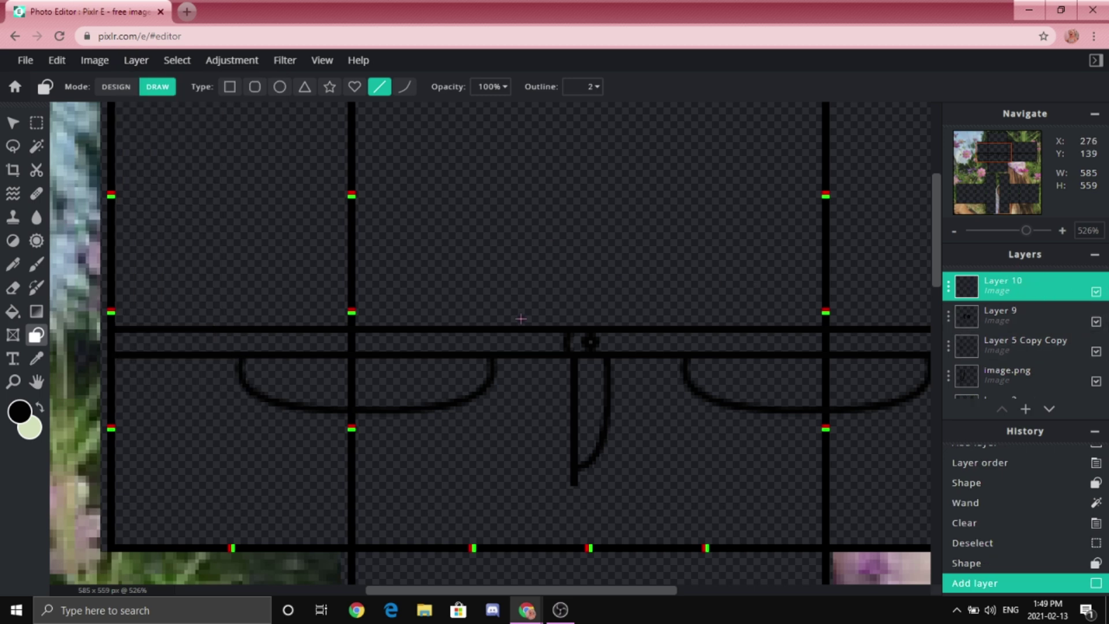
scroll(520, 318, up, 5)
scroll(343, 257, down, 4)
scroll(284, 345, up, 4)
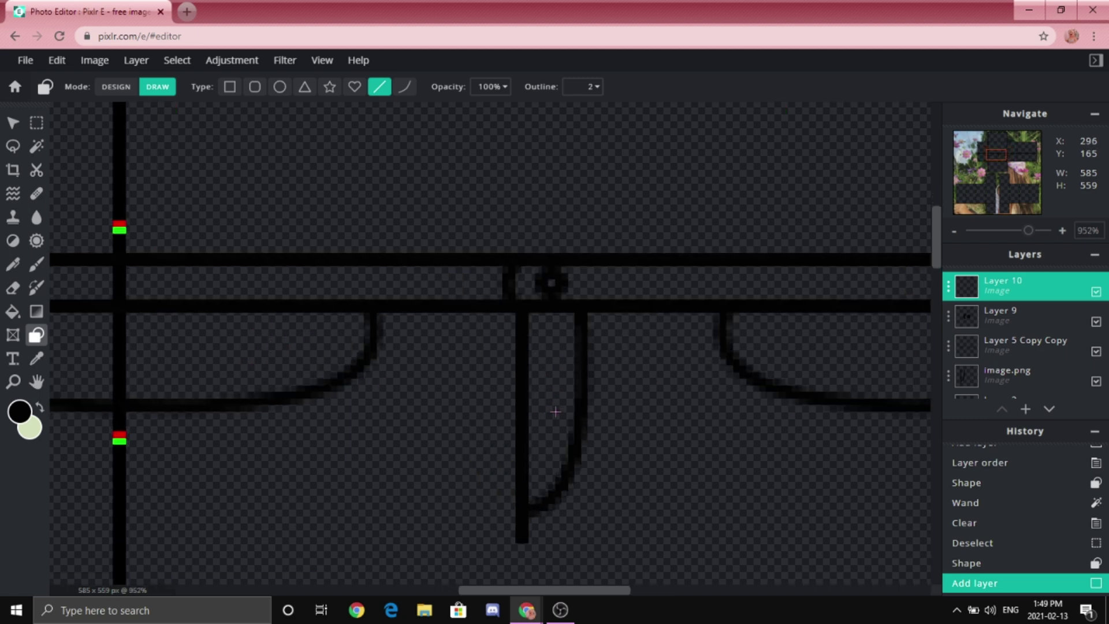
scroll(437, 269, up, 5)
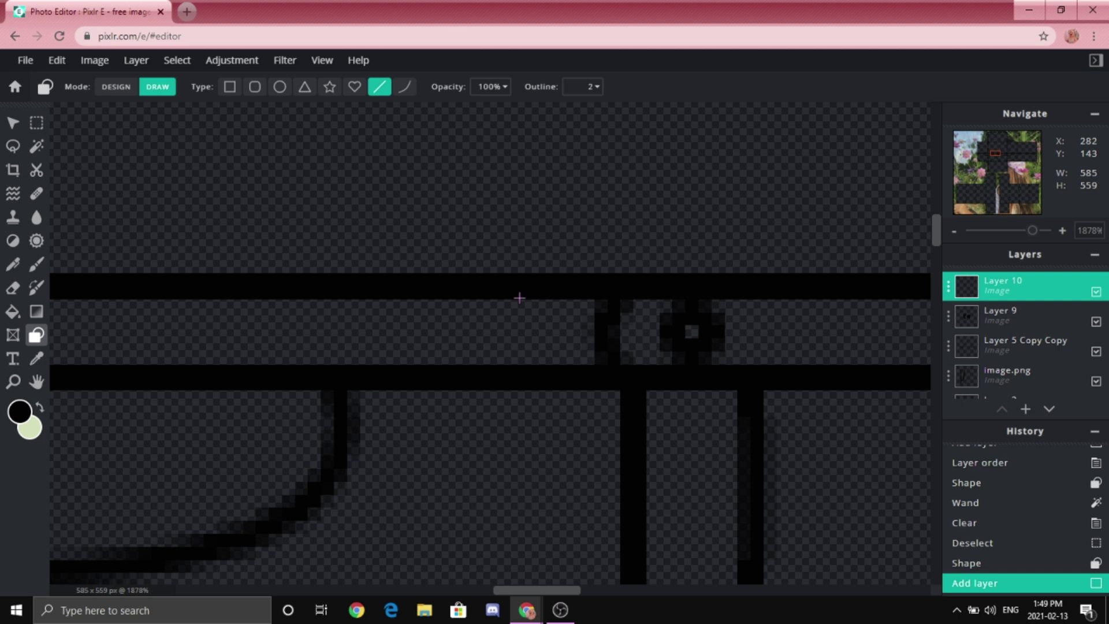
scroll(519, 298, up, 2)
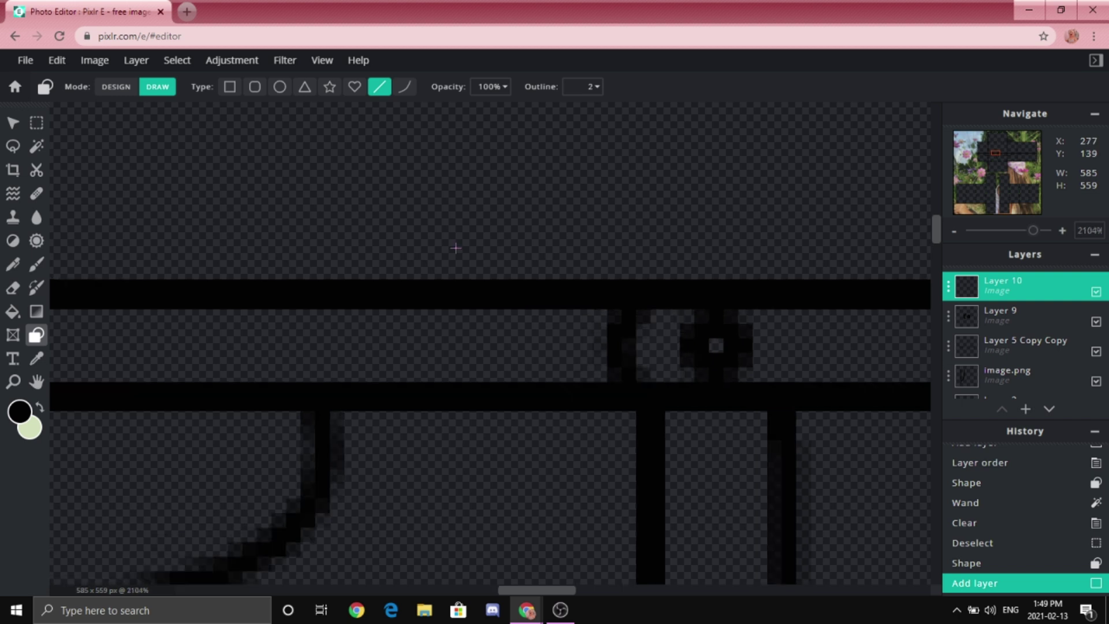
mouse_move(510, 256)
mouse_down()
mouse_move(470, 294)
mouse_move(479, 303)
mouse_up()
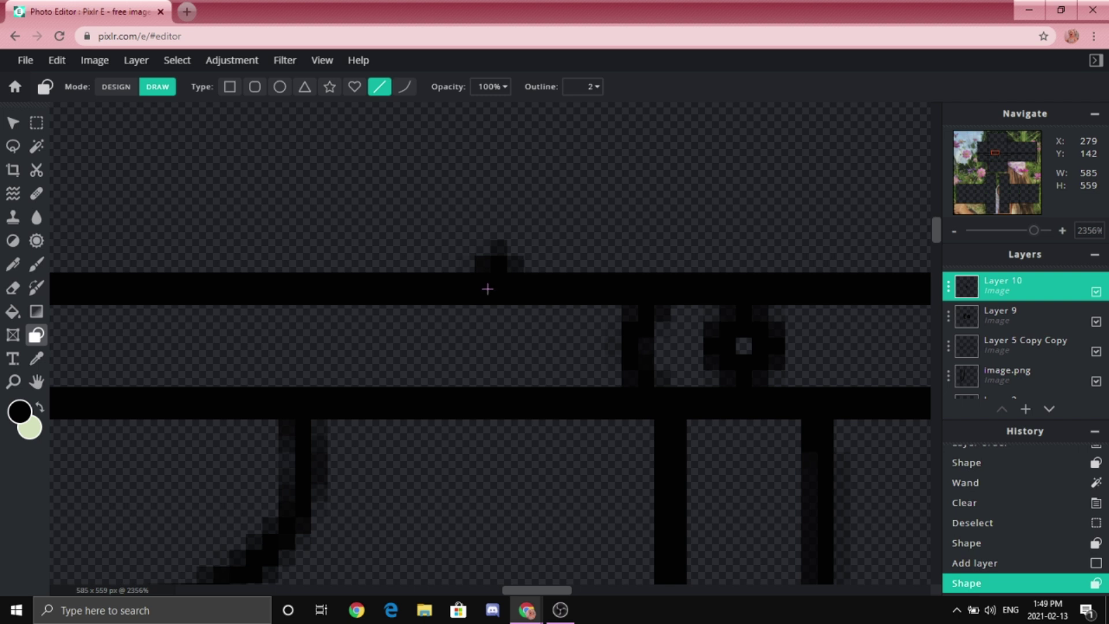
drag(489, 290, 481, 402)
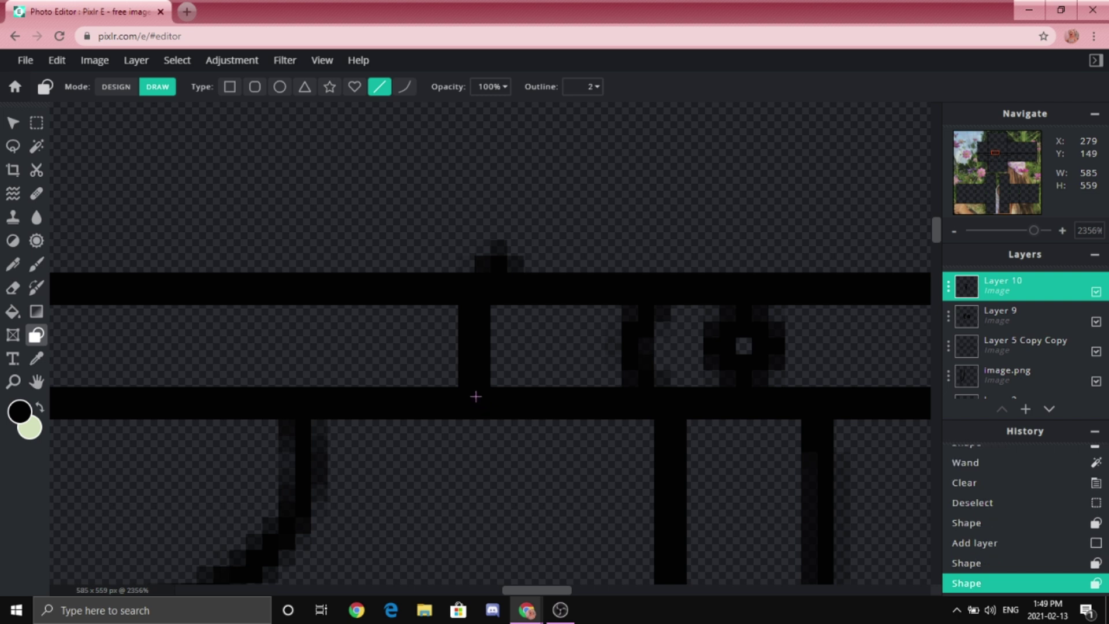
mouse_move(483, 406)
mouse_down()
mouse_move(526, 445)
mouse_move(499, 444)
mouse_up()
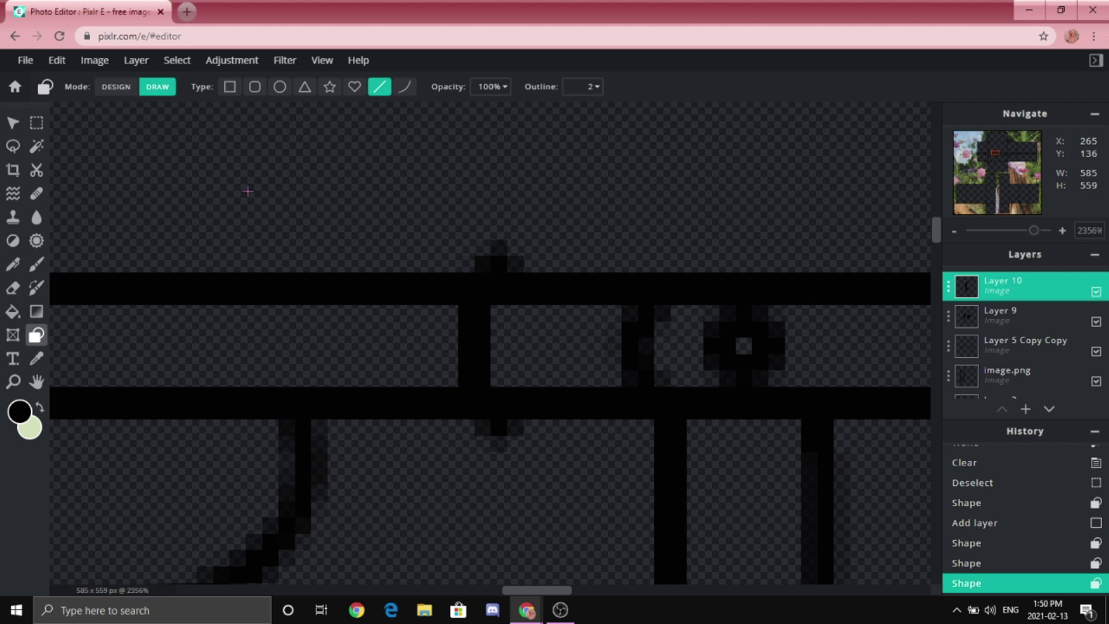
- Duplicate the belt loop edge and move the copy slightly right to form the loop's other edge
click(13, 122)
scroll(623, 345, up, 1)
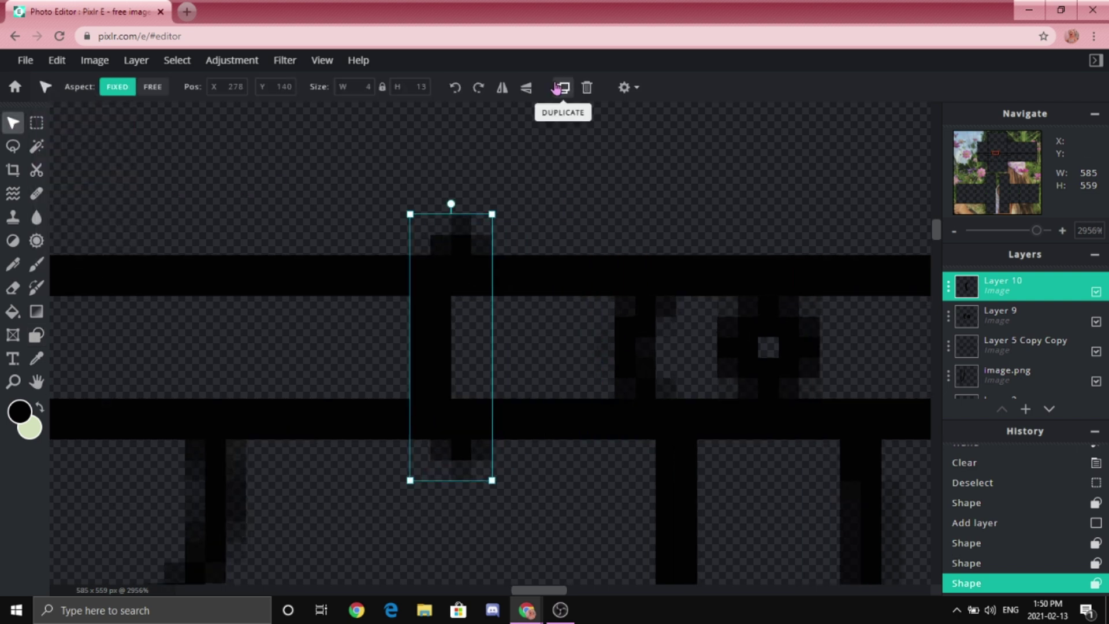
click(562, 87)
drag(429, 295, 493, 293)
click(379, 141)
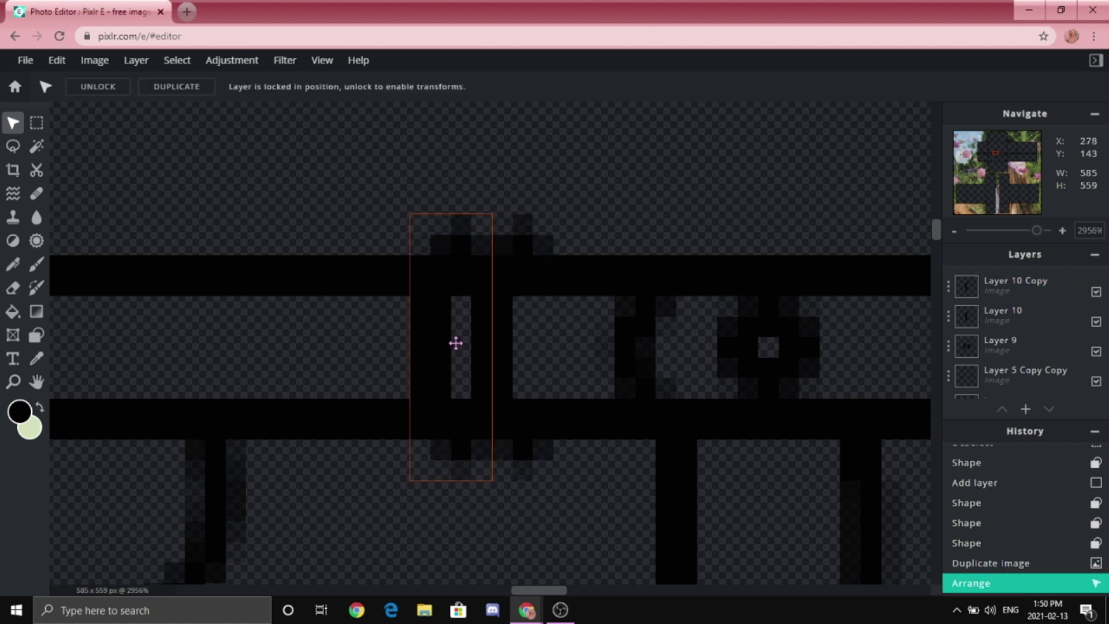
- Merge the two belt loop edge layers into one layer
scroll(387, 168, down, 3)
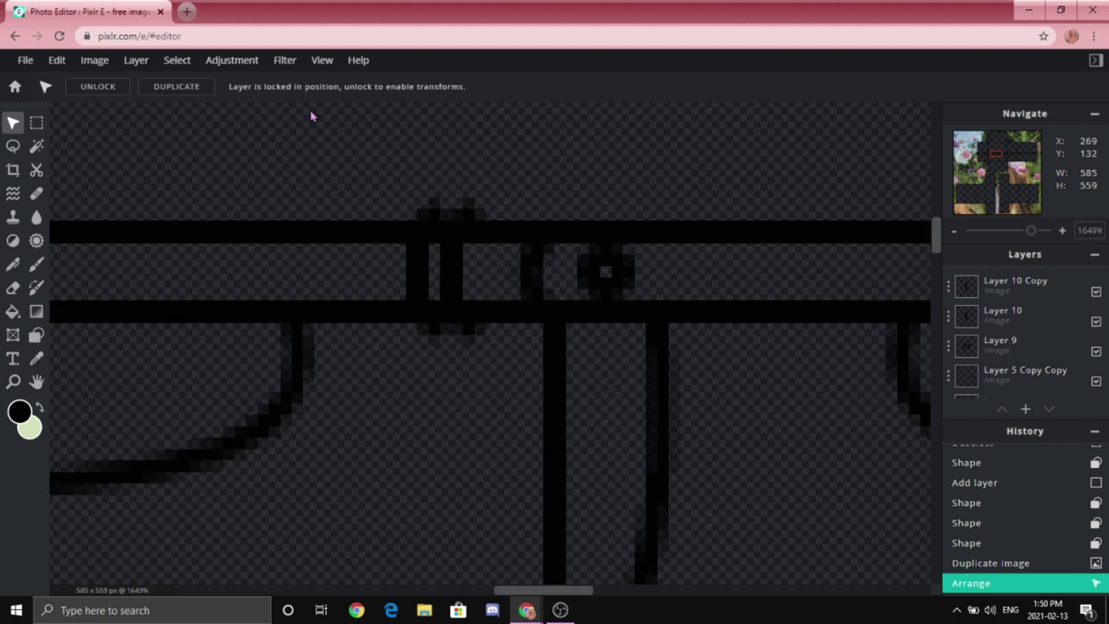
click(1008, 288)
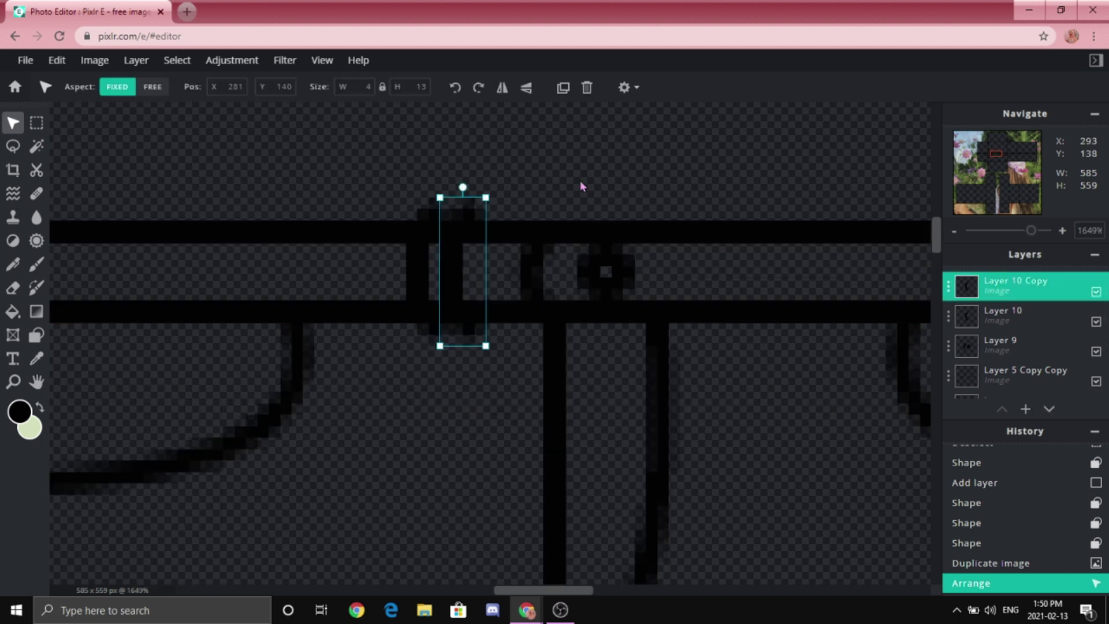
key(ctrl+e)
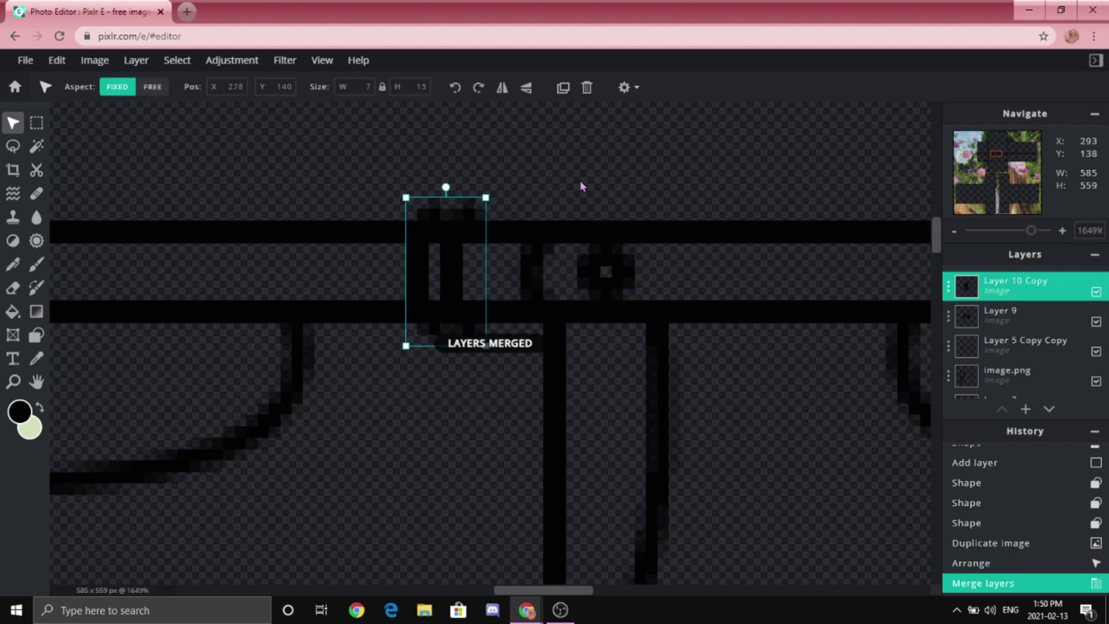
- Shift the merged belt loop slightly left along the waistband to X 276
scroll(401, 212, down, 2)
scroll(401, 211, up, 3)
drag(456, 294, 431, 297)
key(ctrl+z)
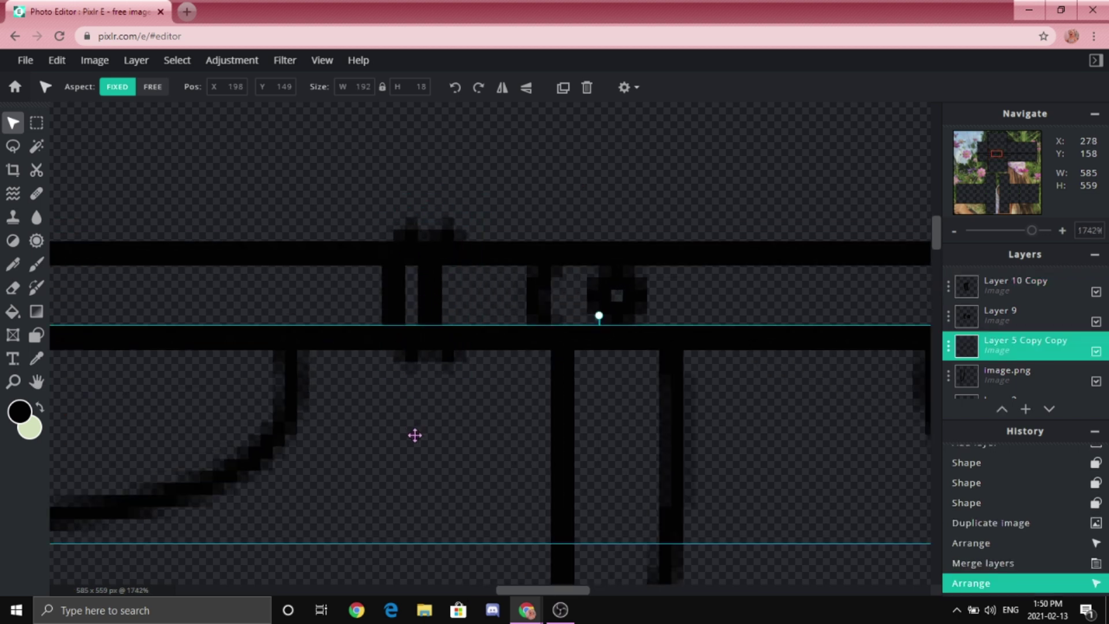
click(445, 179)
scroll(445, 179, down, 1)
- Duplicate the belt loop, flip the copy horizontally and place it on the waistband at the opposite side of the button
click(373, 259)
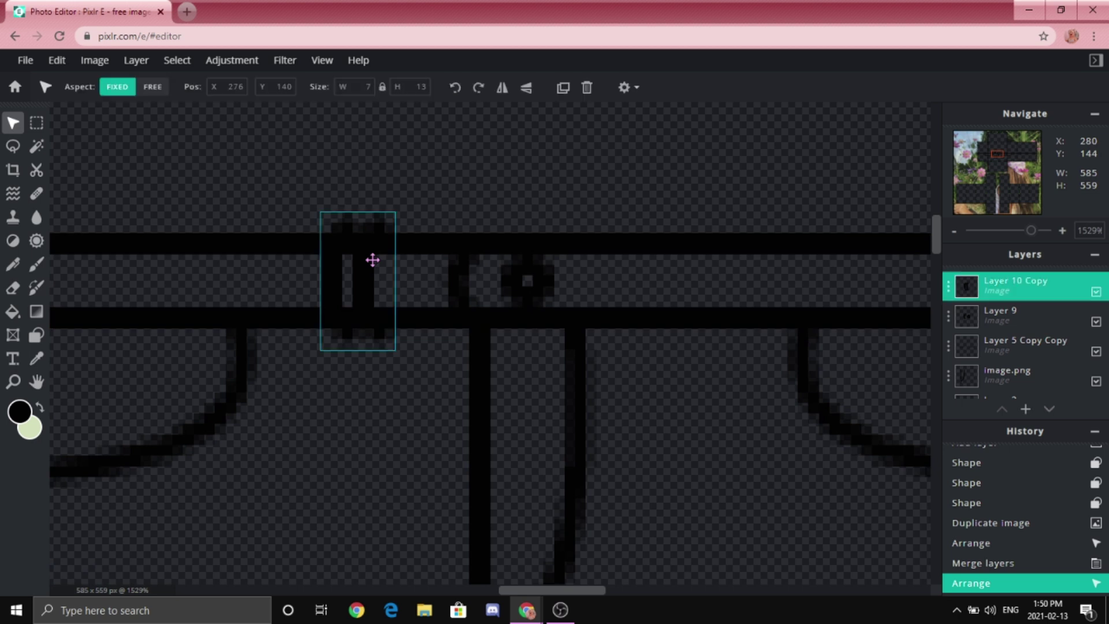
click(561, 88)
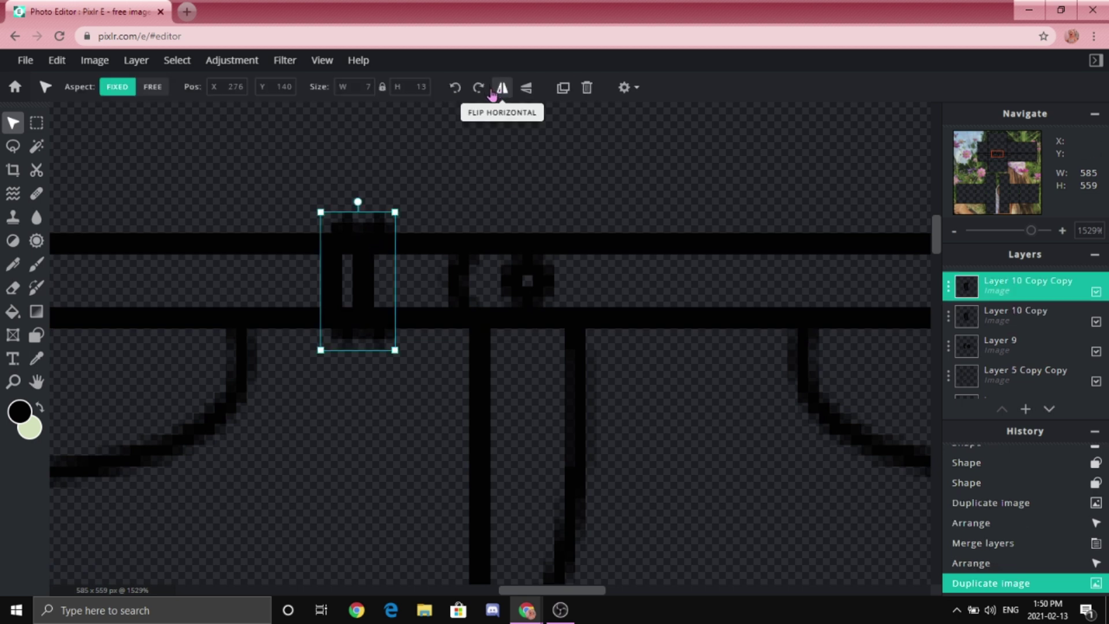
click(500, 88)
drag(354, 265, 670, 272)
scroll(452, 119, down, 10)
click(452, 119)
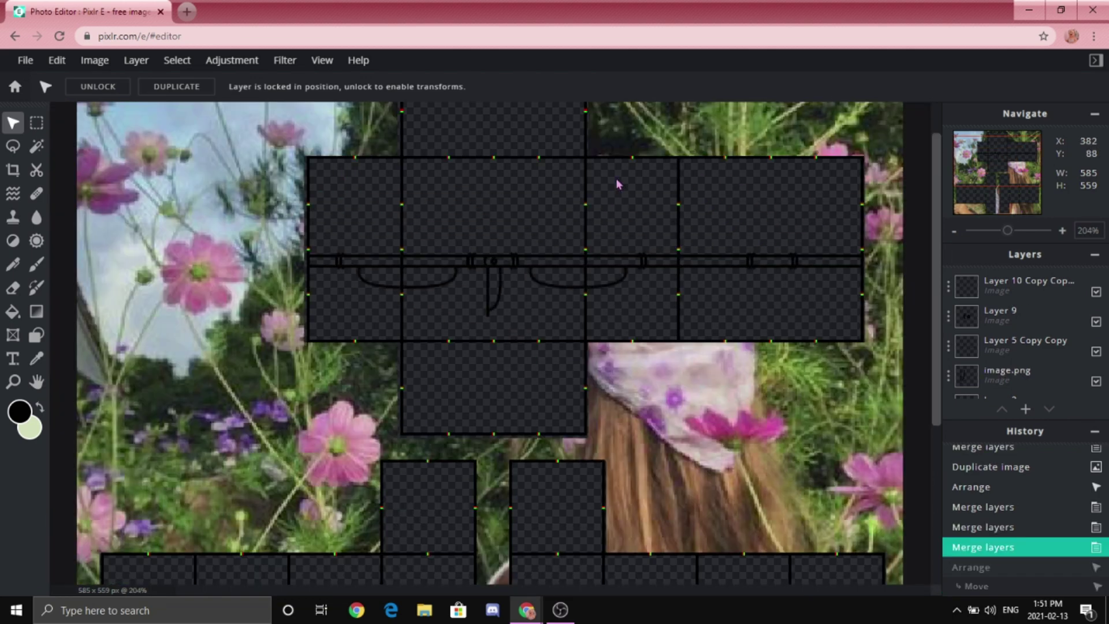
- Merge the belt loop, button, pocket, fly and waistband layers into a single layer above Background
click(1058, 278)
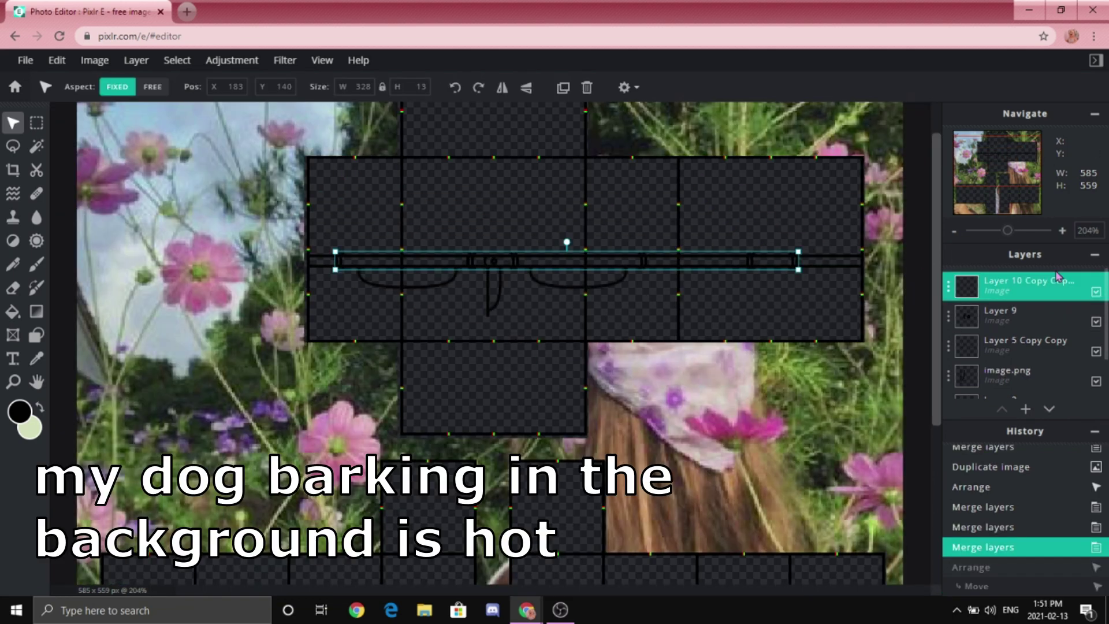
key(ctrl+e)
key(ctrl+e)
key(ctrl+e)
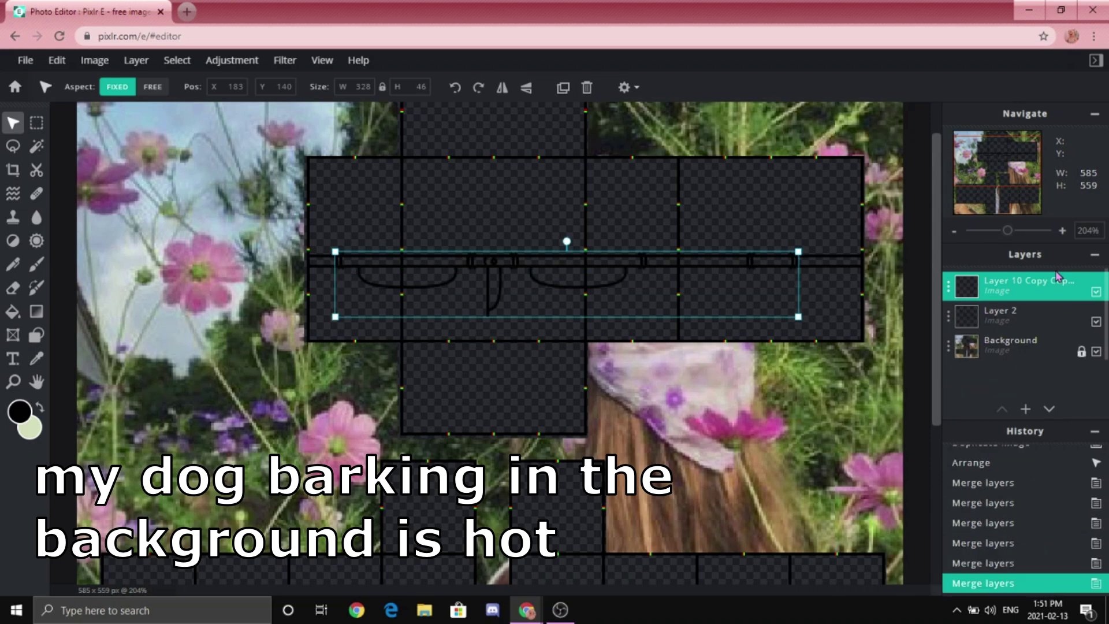
key(ctrl+e)
- Add a new empty layer directly above Background for the back pocket outline
click(1016, 312)
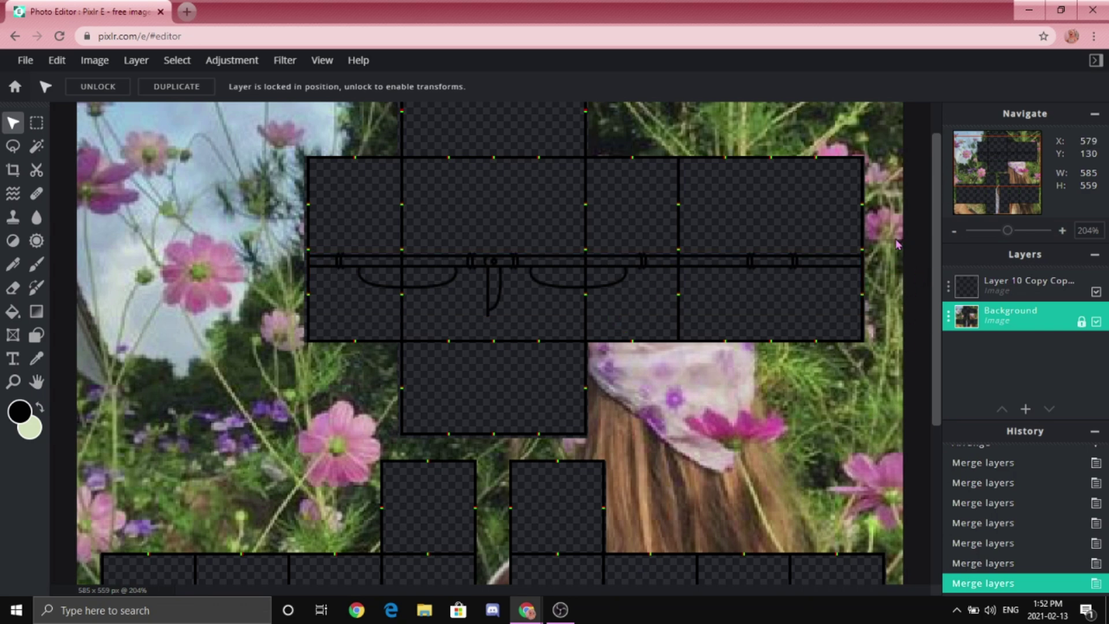
scroll(922, 276, up, 1)
scroll(922, 276, up, 5)
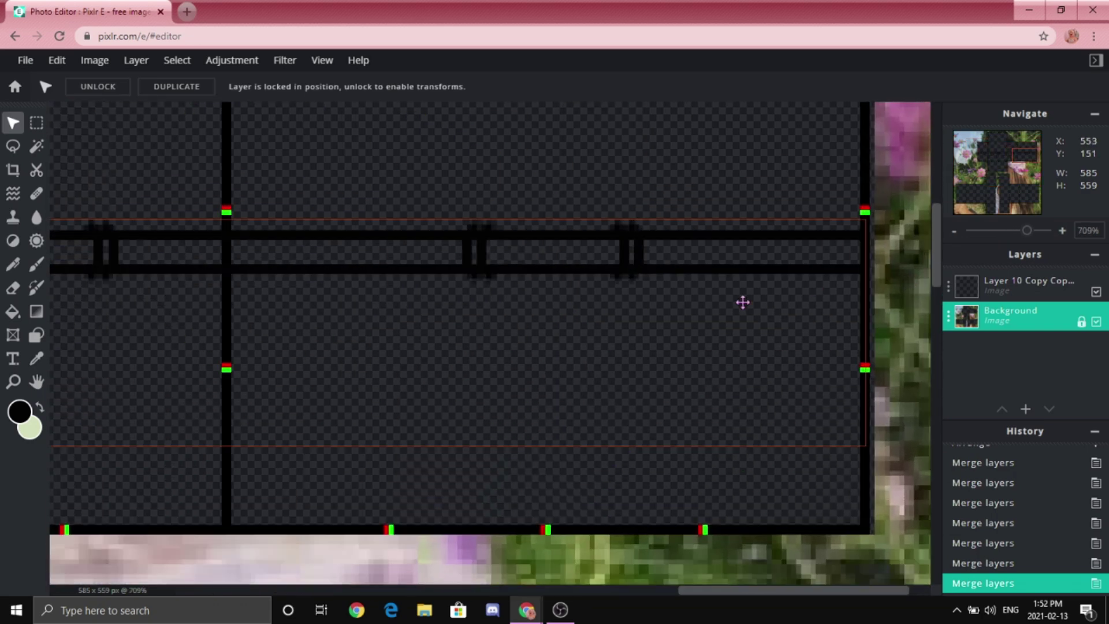
click(37, 336)
click(136, 60)
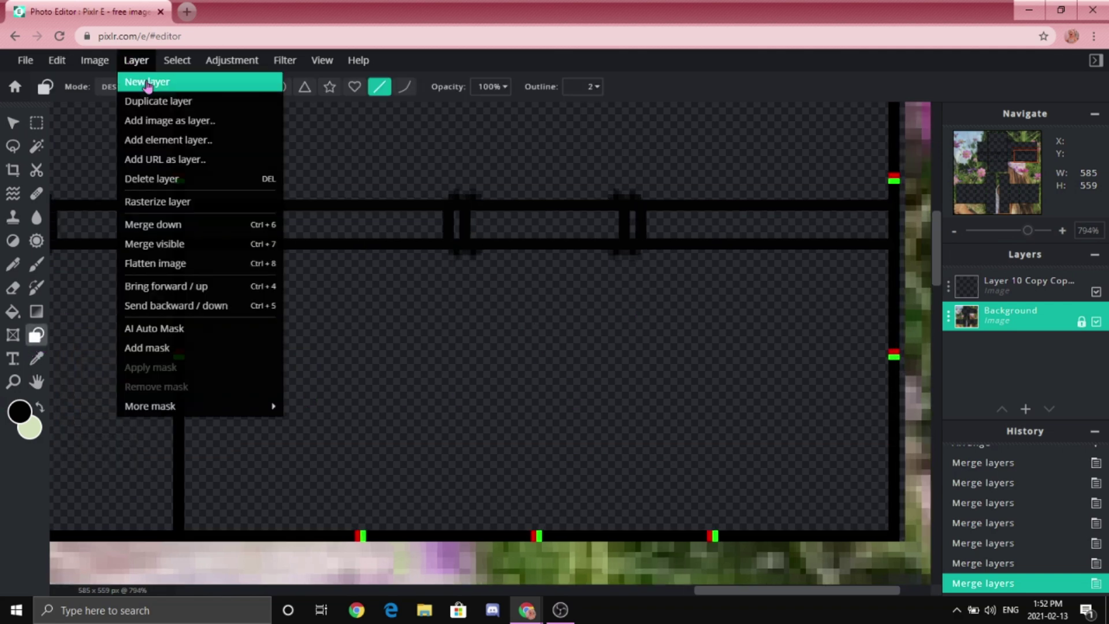
click(148, 82)
- Draw a short horizontal black line with outline 2 below the waistband on the back torso panel as the pocket's top edge
scroll(321, 336, up, 2)
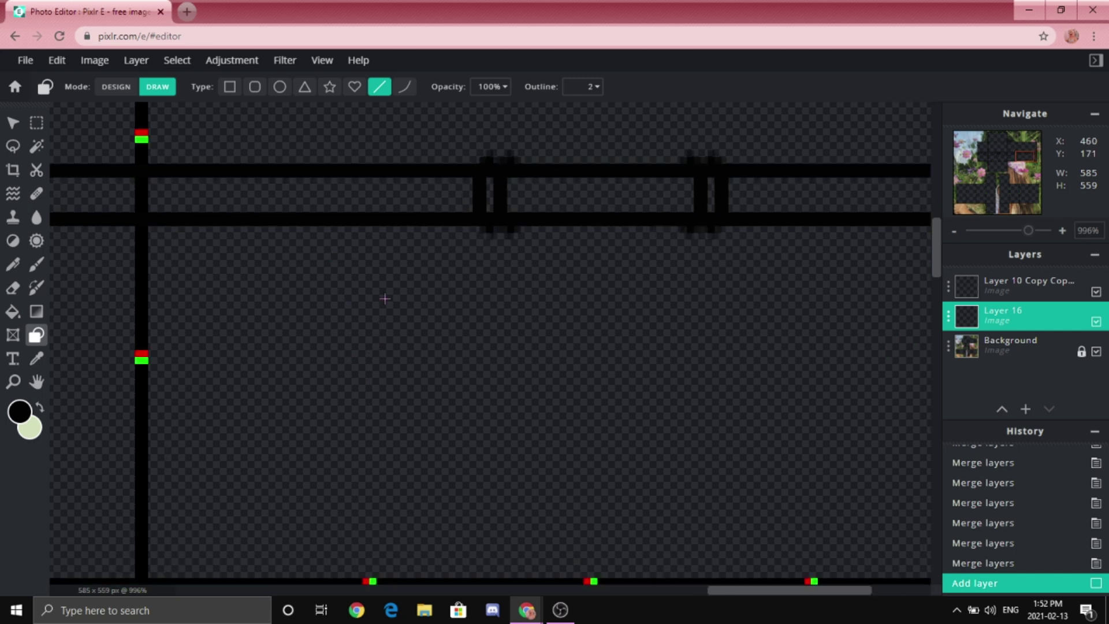
scroll(355, 373, up, 1)
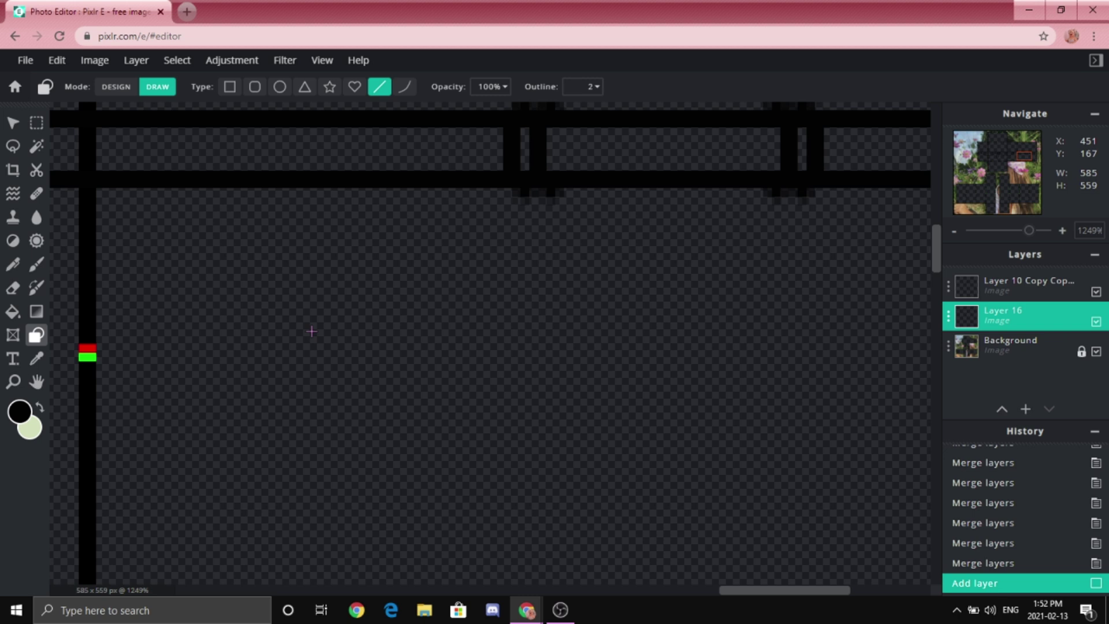
drag(311, 331, 587, 280)
scroll(496, 333, down, 1)
scroll(617, 566, up, 1)
- Draw a curve from the top line's left end down and inward to form the pocket's left side and rounded bottom
click(405, 86)
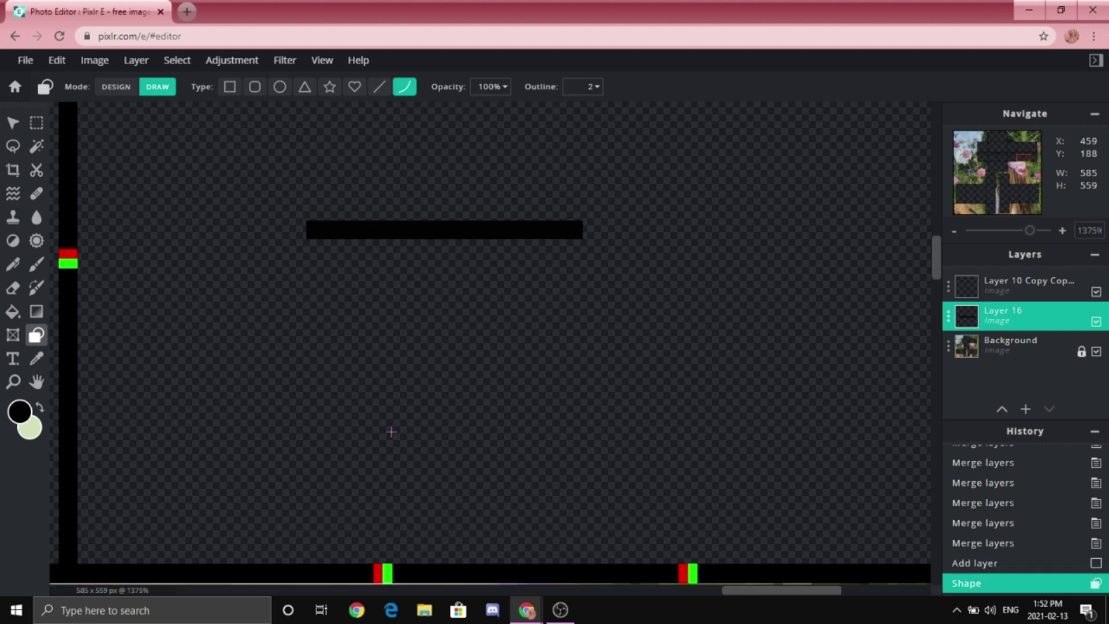
scroll(391, 432, up, 1)
drag(293, 212, 485, 393)
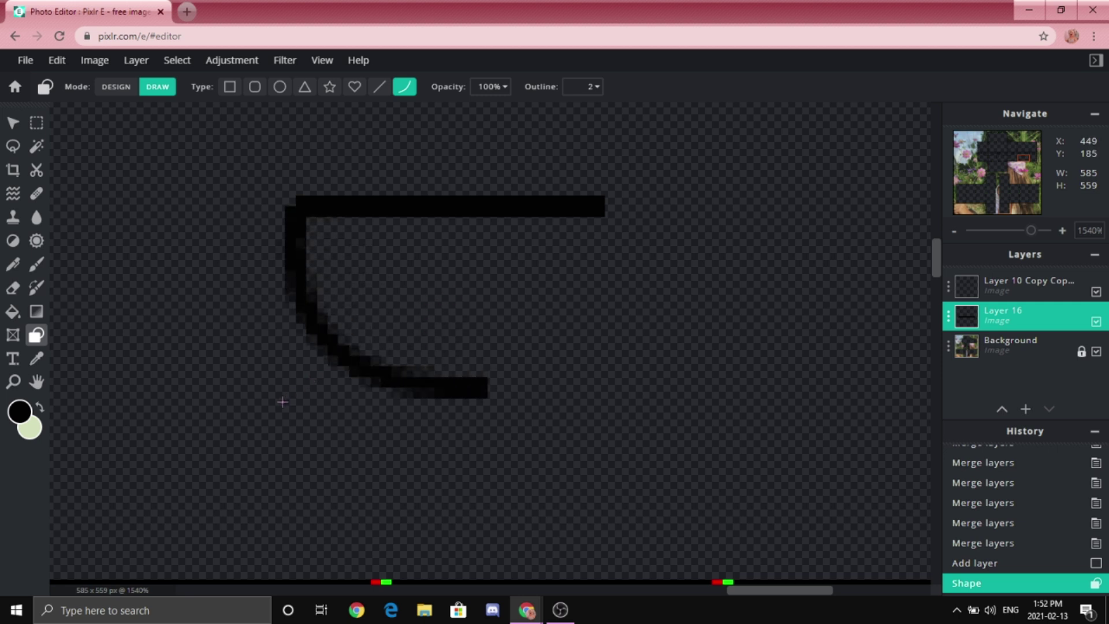
click(279, 426)
scroll(310, 323, down, 3)
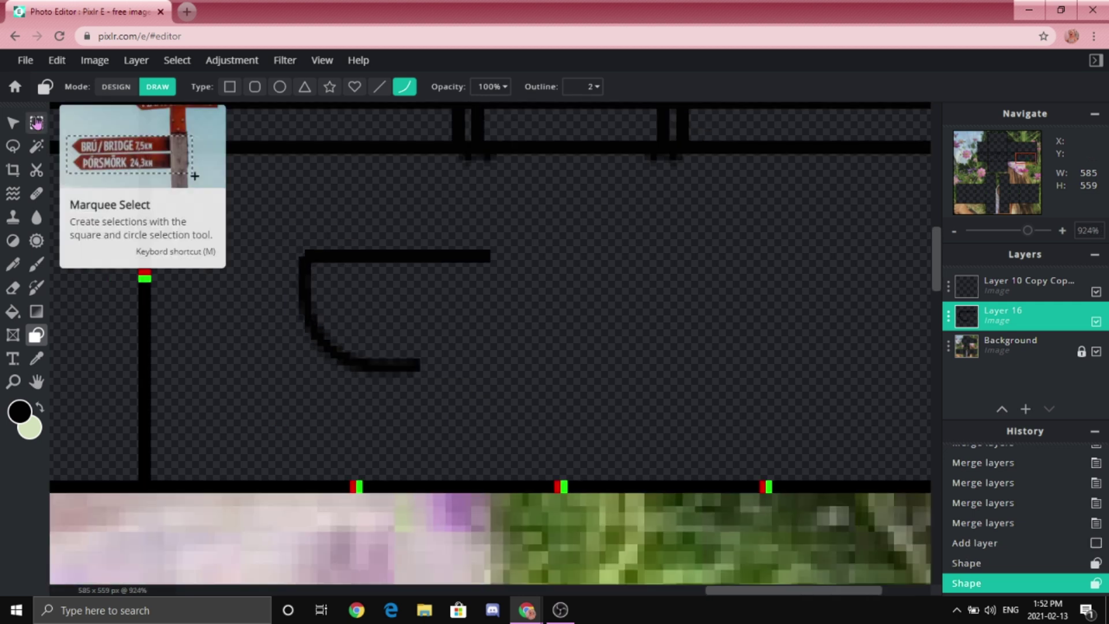
- Clear the right-hand part of the pocket outline with a rectangular marquee selection, keeping only the left half, and deselect
click(36, 123)
scroll(388, 389, up, 1)
drag(423, 136, 701, 420)
click(477, 213)
key(Delete)
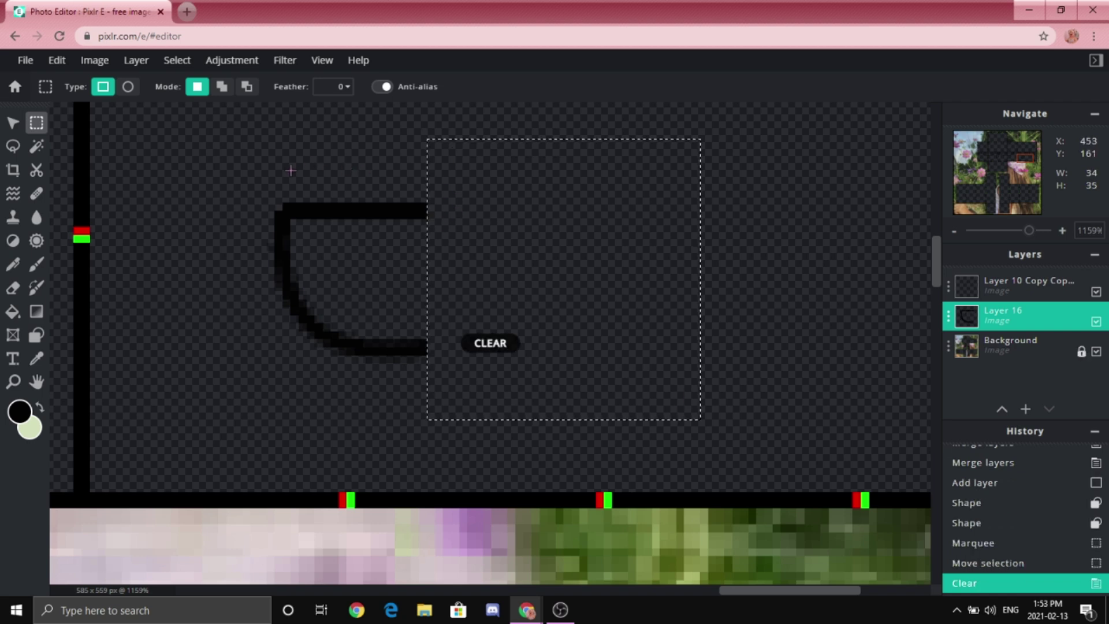
click(292, 169)
- Duplicate the half pocket, flip the copy horizontally, align it at X 466, Y 166 to complete the outline, and merge both halves
click(13, 122)
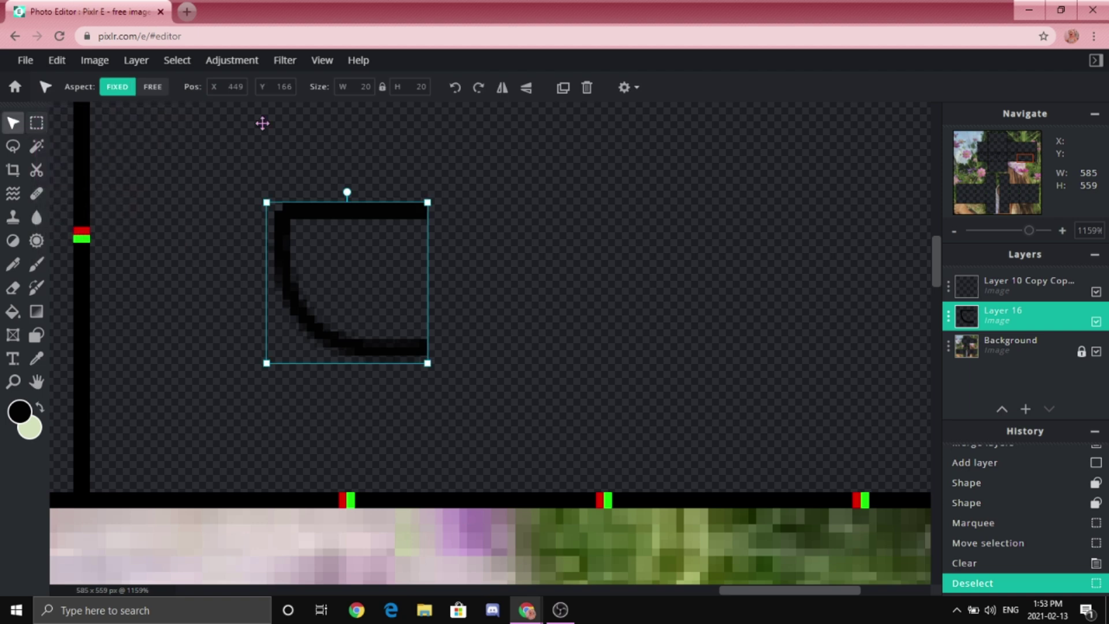
click(563, 87)
click(502, 87)
key(ctrl+bracketright)
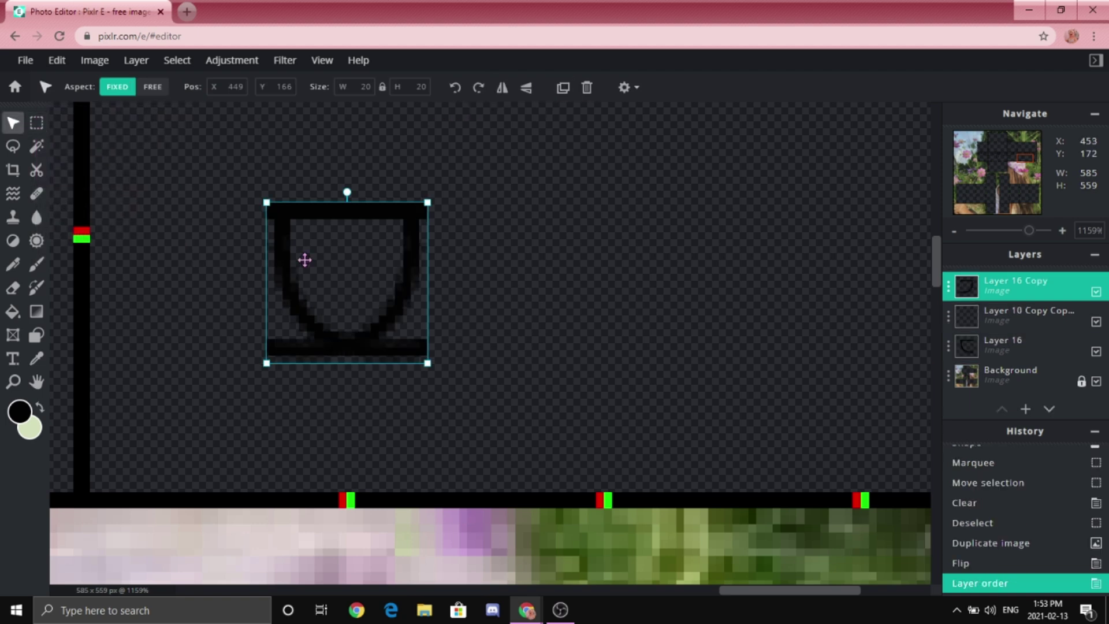
scroll(304, 260, up, 1)
drag(326, 270, 505, 270)
scroll(485, 133, down, 3)
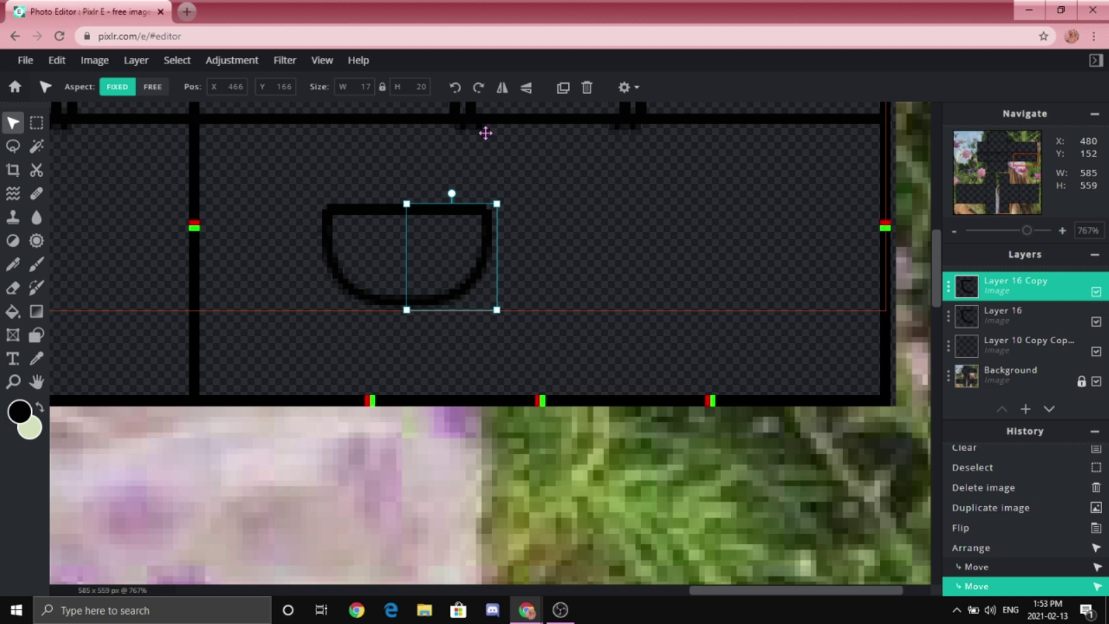
key(ctrl+e)
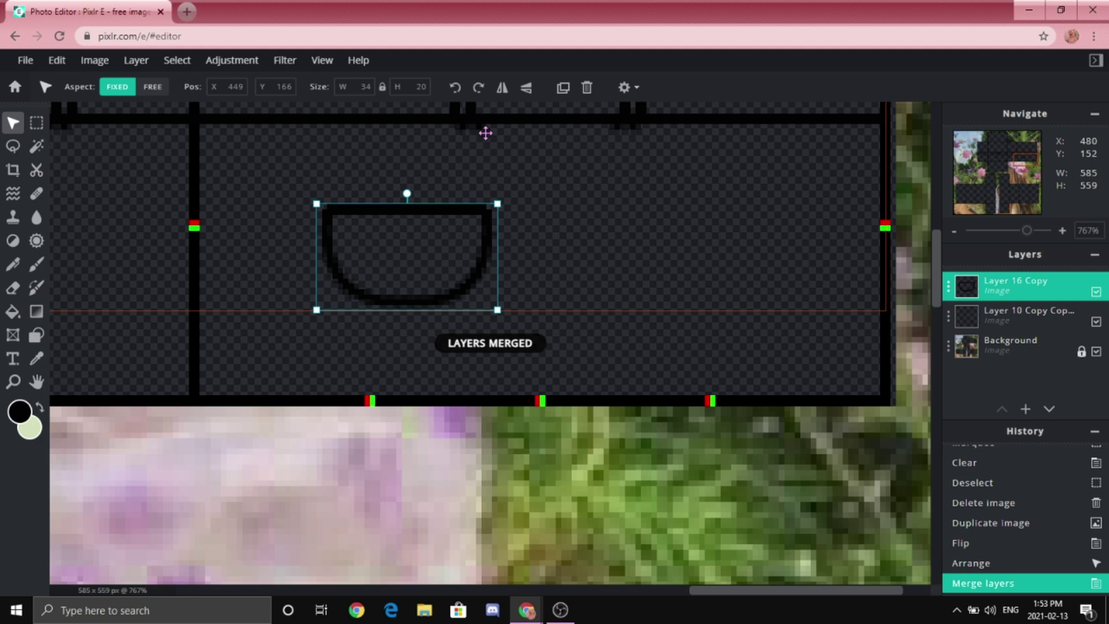
- Draw two crossing curves with outline 2 inside the pocket, each running from an upper corner to the opposite lower side
scroll(470, 366, up, 3)
click(38, 340)
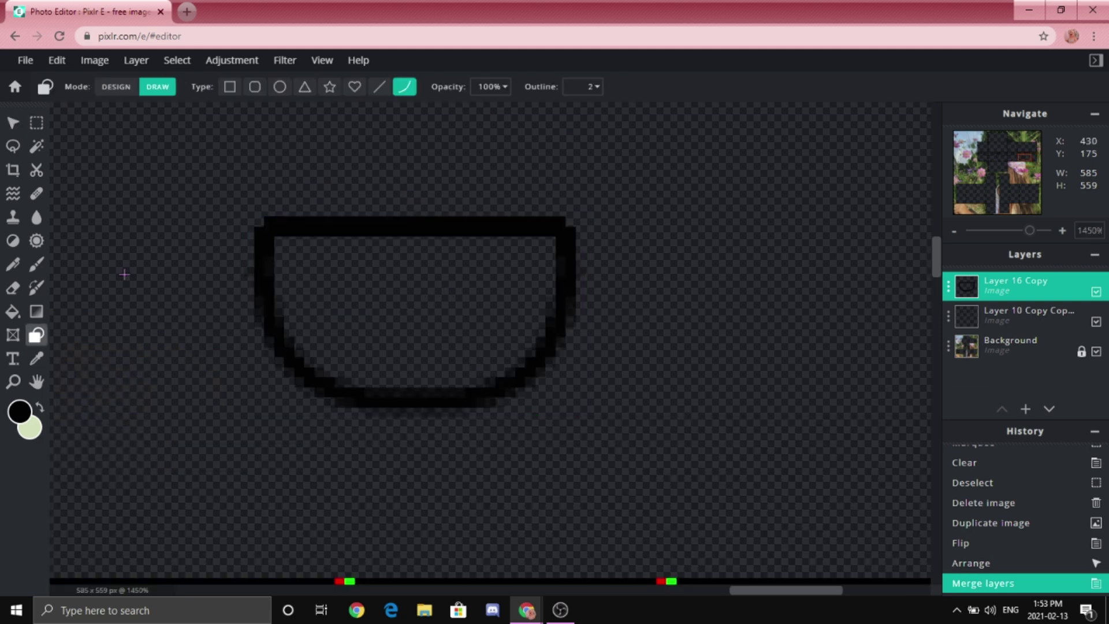
scroll(427, 250, up, 2)
drag(219, 245, 596, 391)
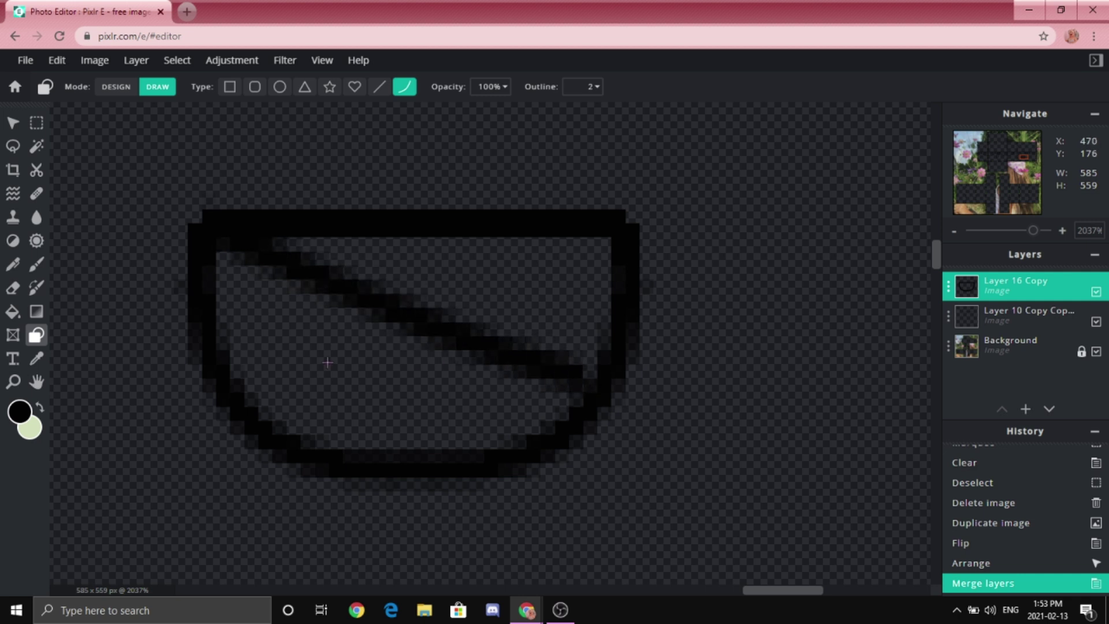
click(297, 373)
scroll(583, 252, down, 3)
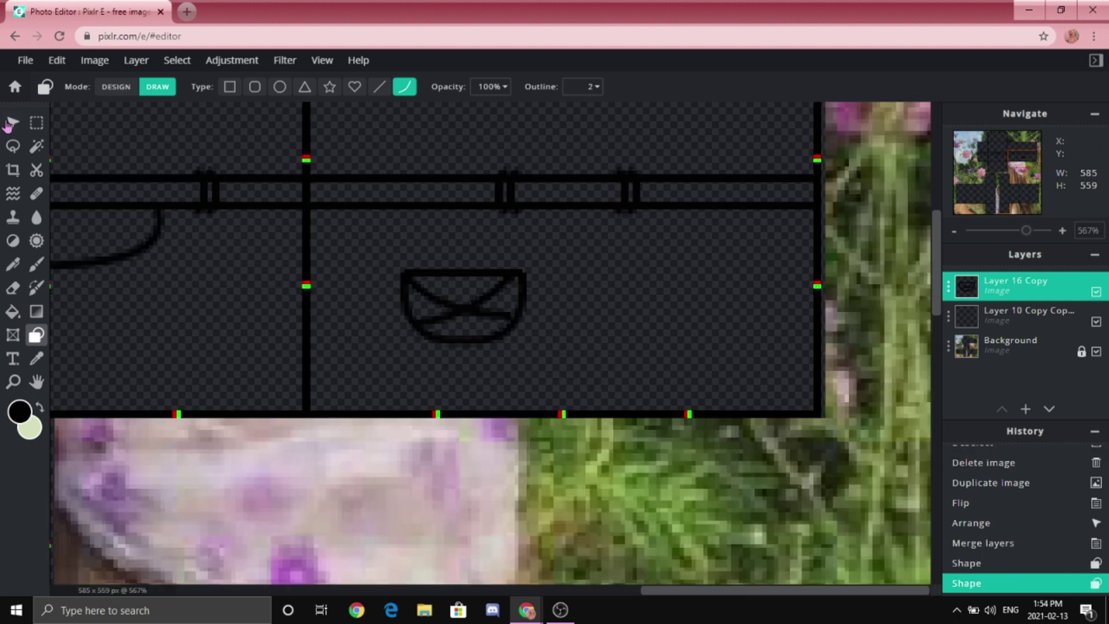
- Duplicate the finished back pocket, place the copy level with the original at X 500, Y 166, and merge the two pocket layers
click(12, 123)
scroll(864, 292, up, 1)
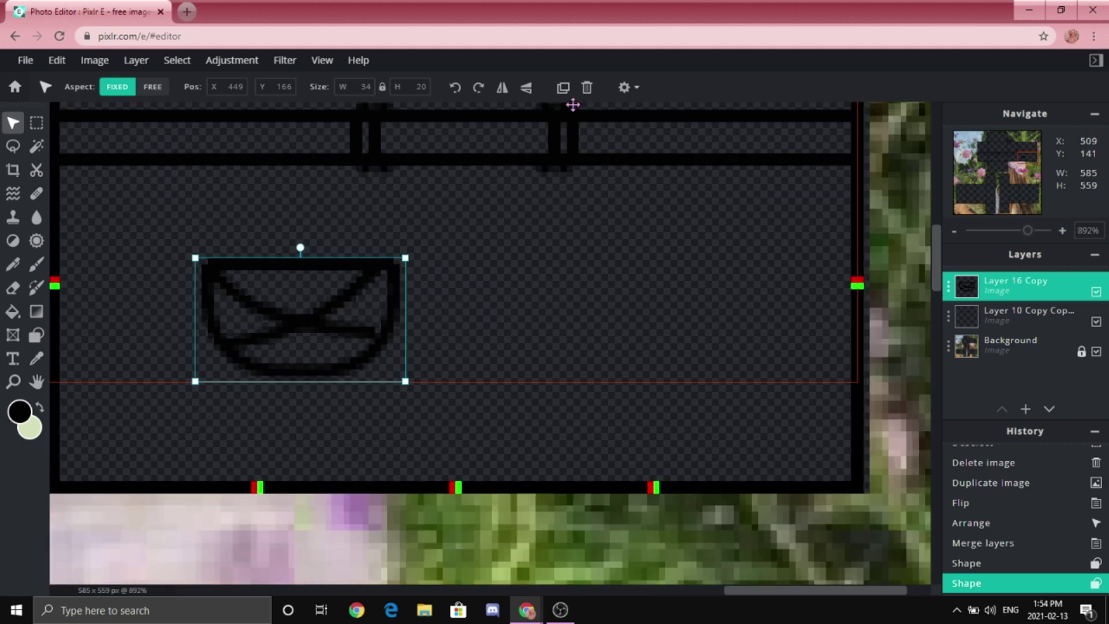
click(563, 88)
drag(246, 335, 558, 335)
scroll(532, 356, down, 2)
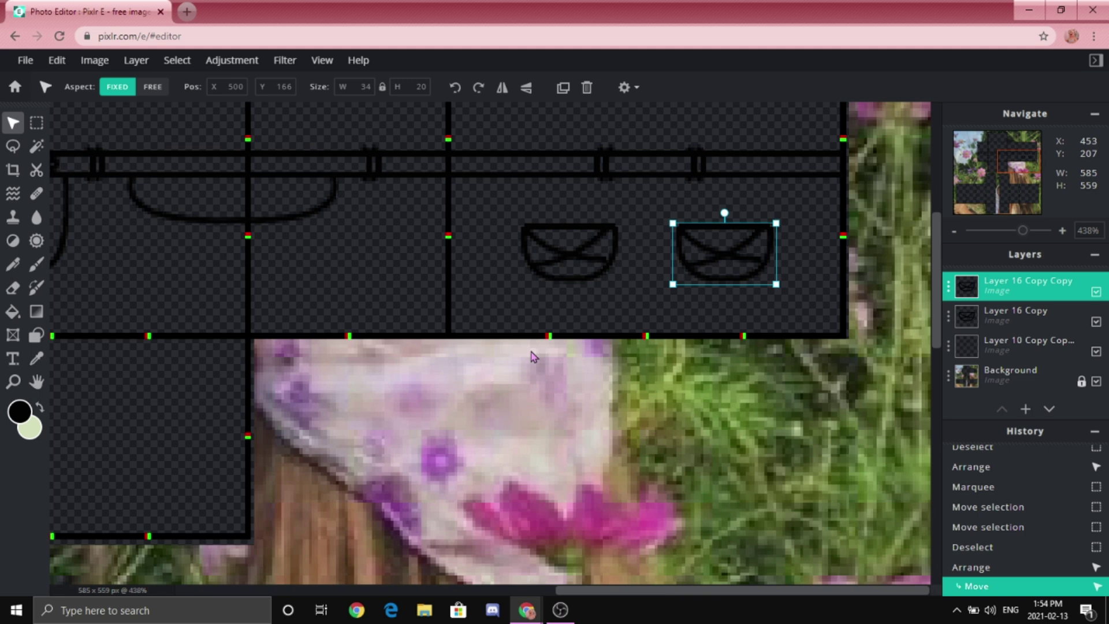
key(ctrl+e)
scroll(452, 297, down, 3)
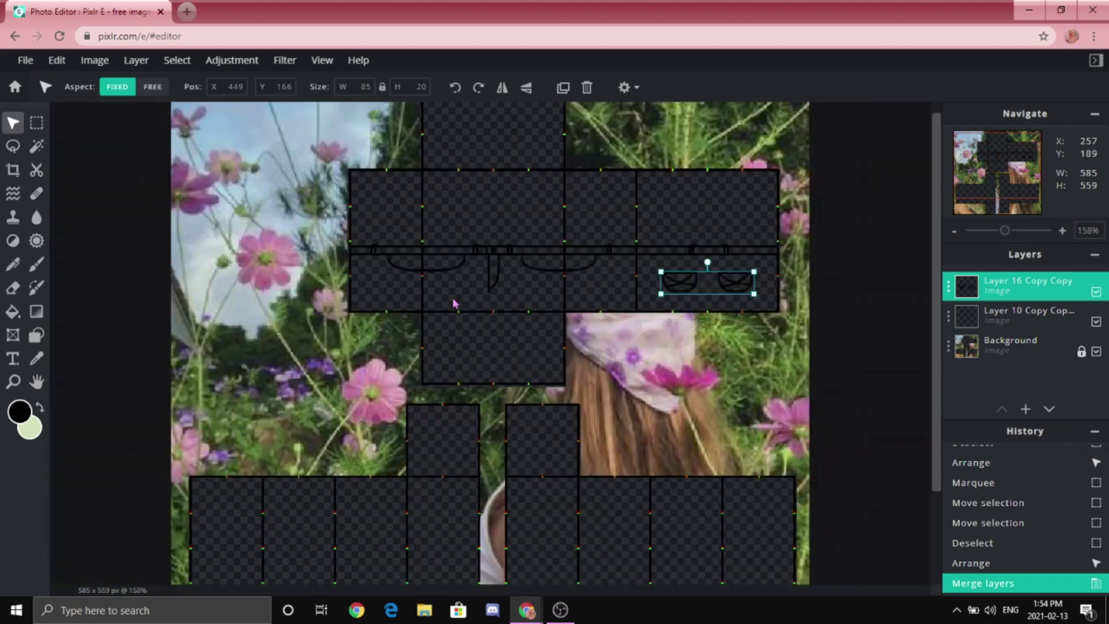